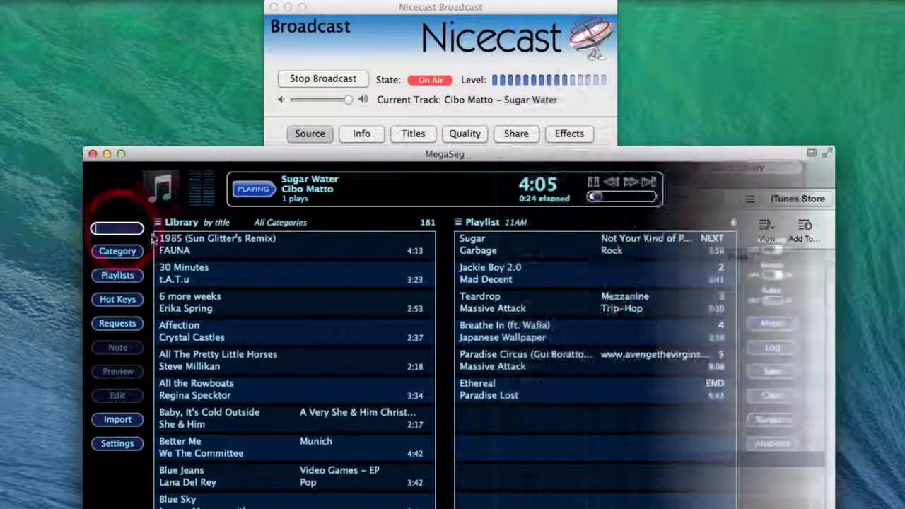
Search the MegaSeg library for "skri", add the Skrillex track to the playlist, and open the playlists view.
text(s)
text(kri)
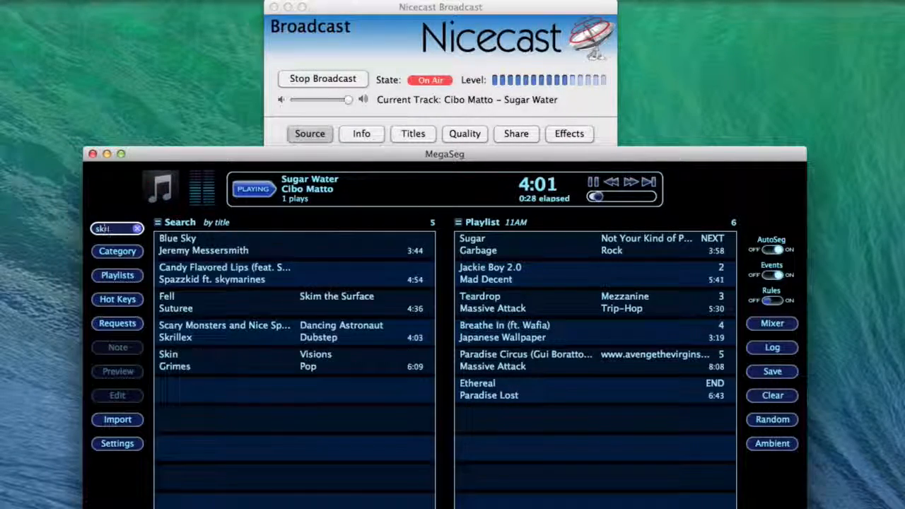
double_click(170, 243)
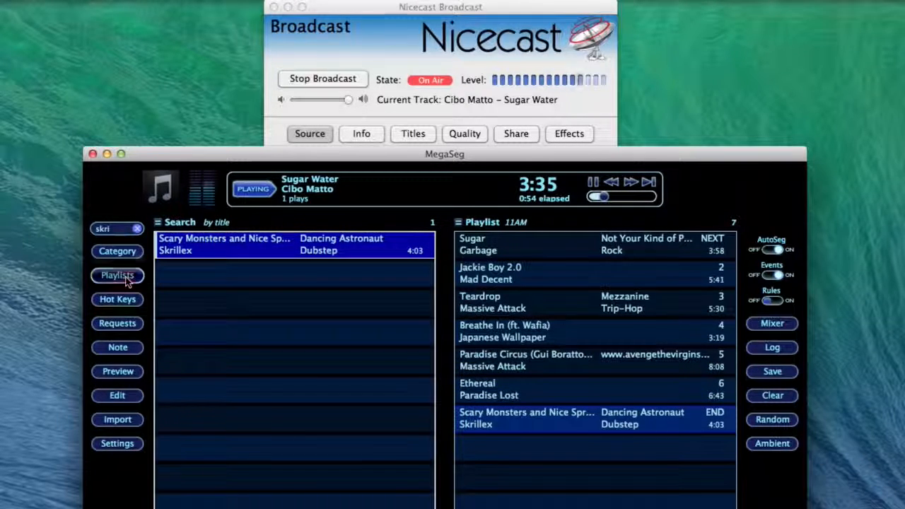
click(128, 280)
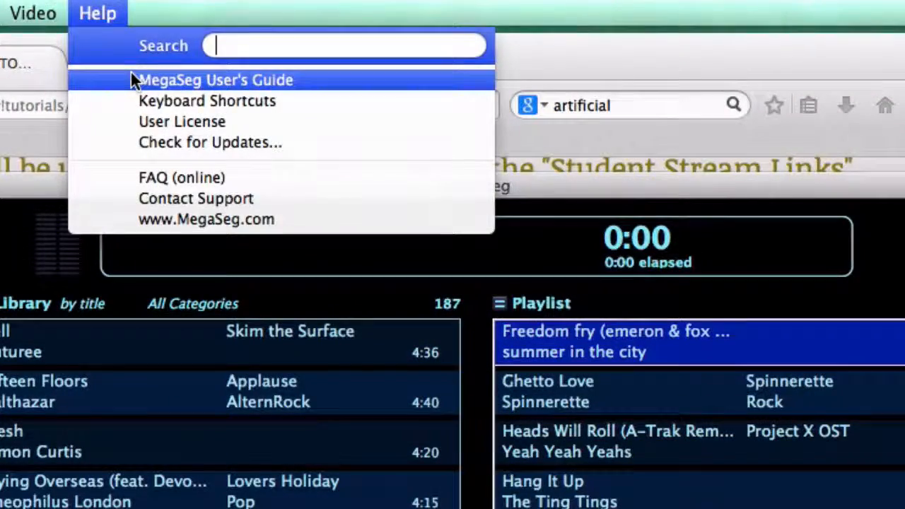
Open the MegaSeg User's Guide and examine the Importing Media section on page 12.
click(131, 76)
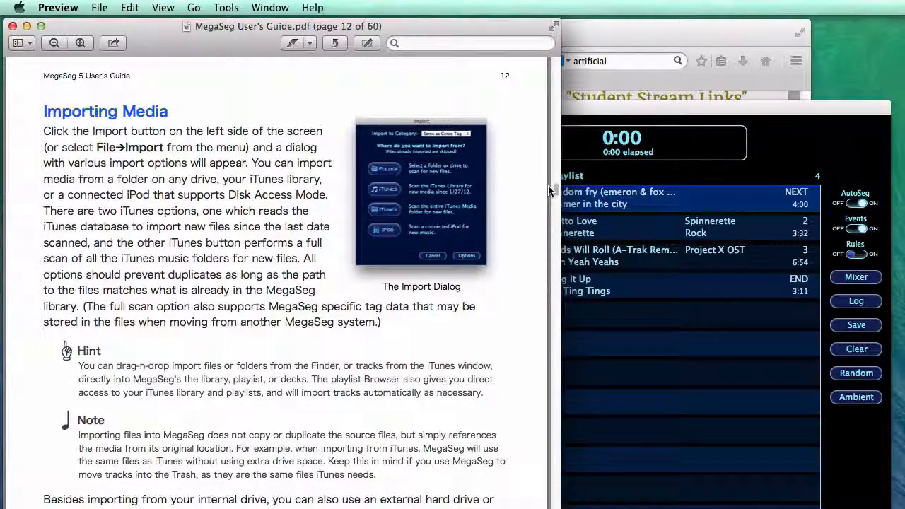
mouse_move(550, 185)
mouse_down()
mouse_move(557, 153)
mouse_move(550, 191)
mouse_up()
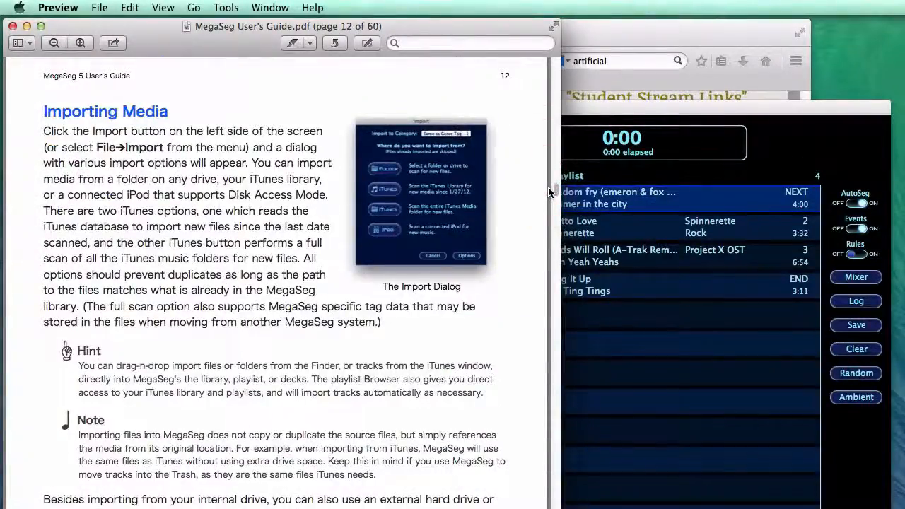
Switch to Firefox and play a short stretch of the third Mac tutorial video, pausing it at 2:33.
click(664, 43)
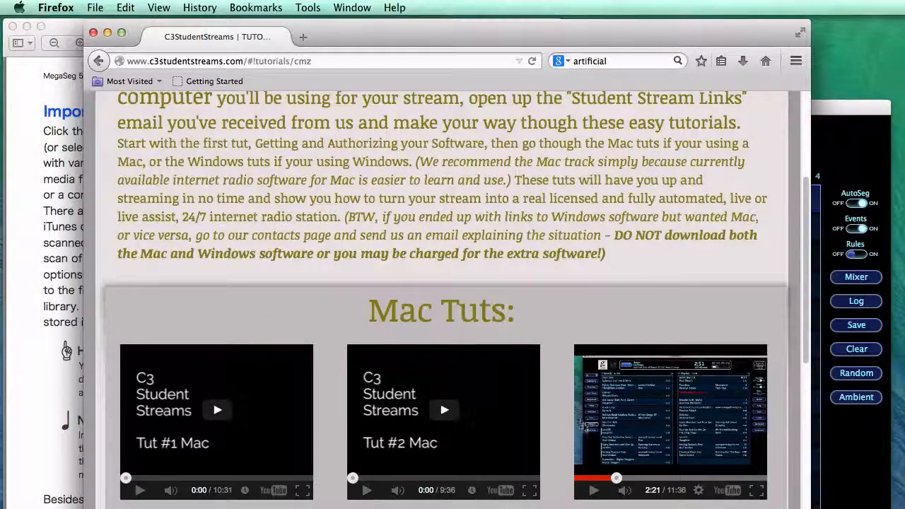
click(594, 492)
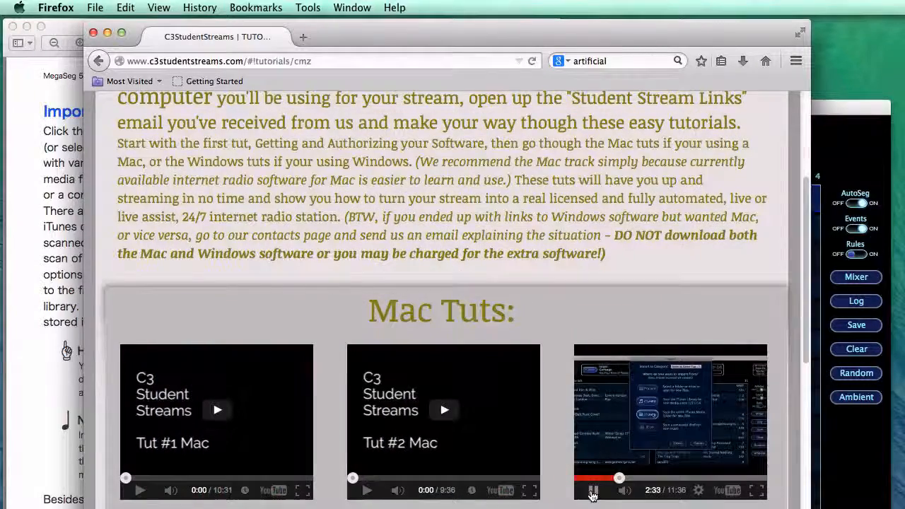
click(592, 493)
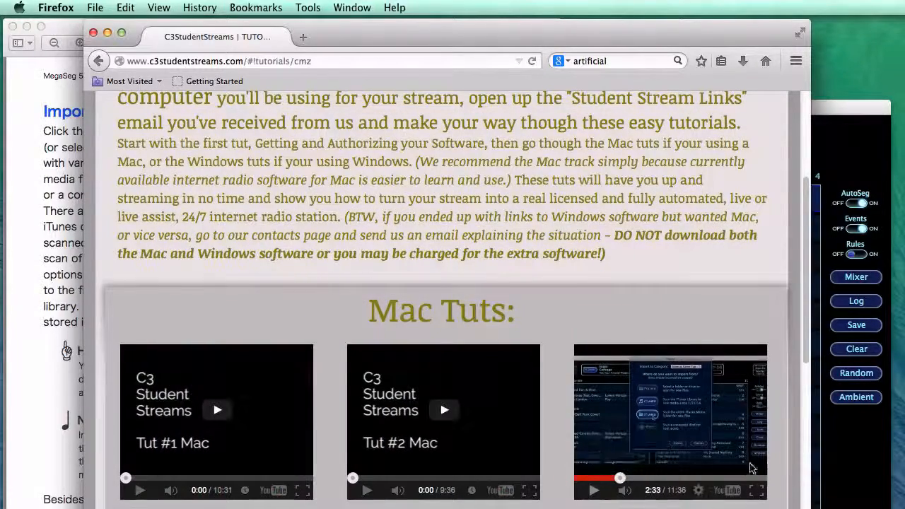
Switch to MegaSeg and import new media by scanning the iTunes Library for recent additions.
click(819, 481)
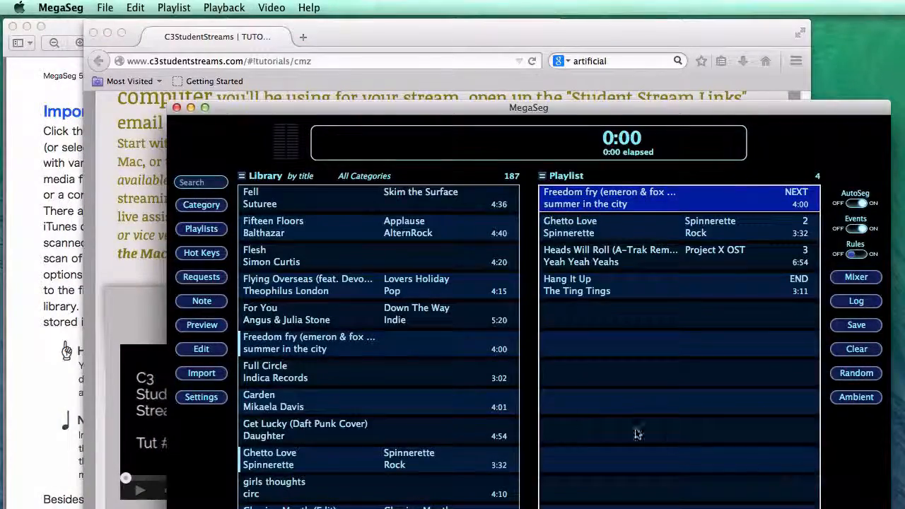
click(203, 375)
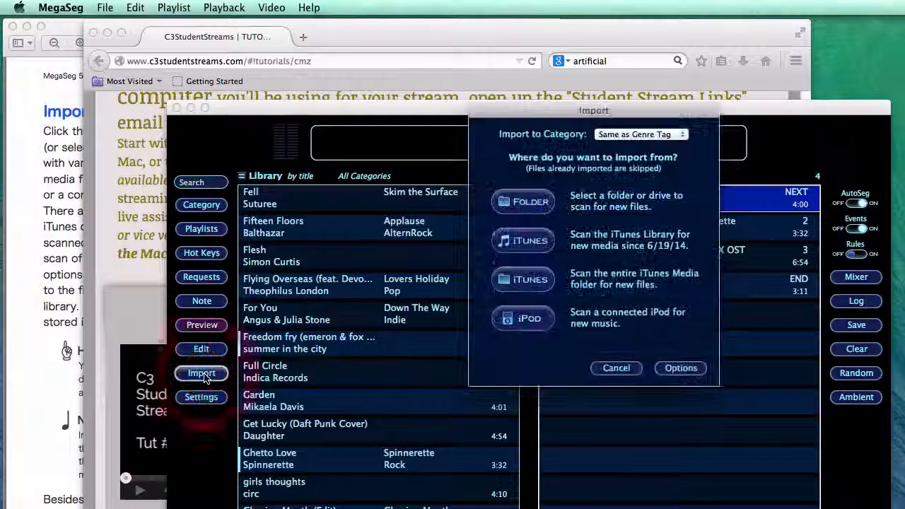
click(523, 243)
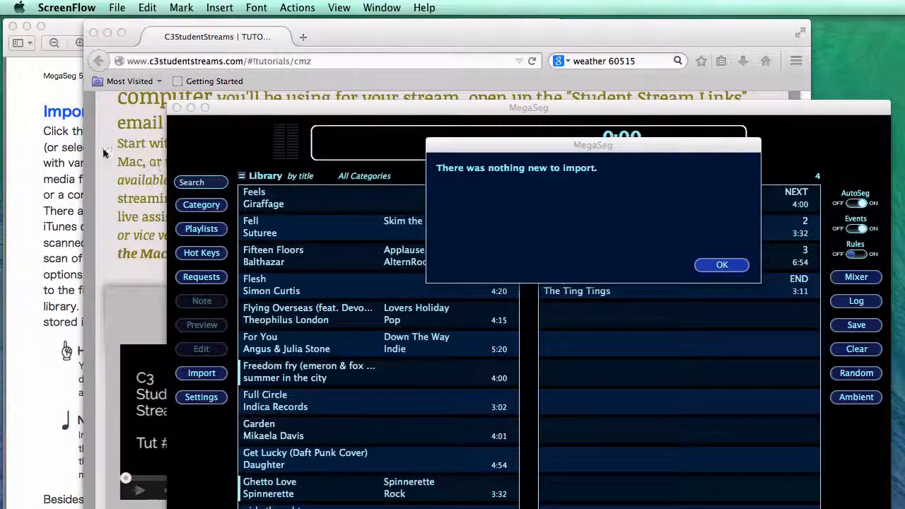
Switch back to the user's guide in Preview and browse further past the Importing Media page.
click(76, 149)
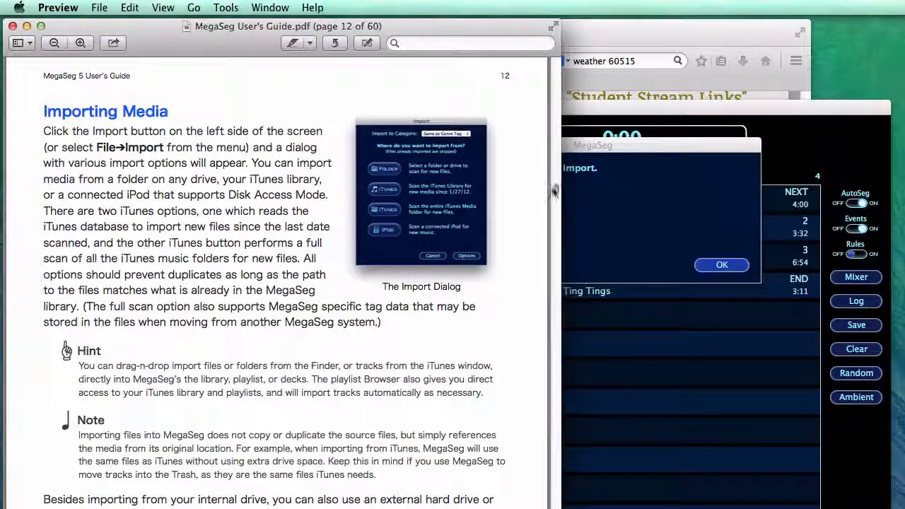
drag(555, 190, 558, 225)
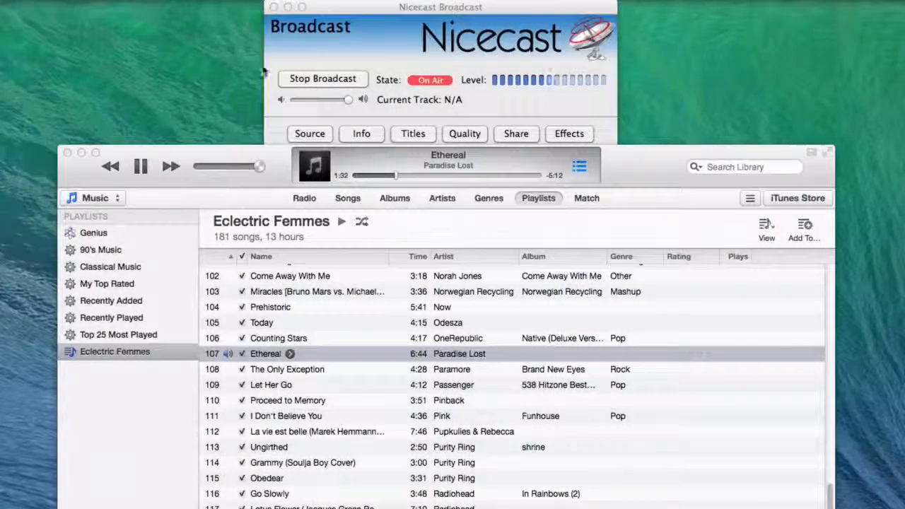
Stop the Nicecast broadcast, then pause the song in iTunes and close the iTunes window.
click(326, 80)
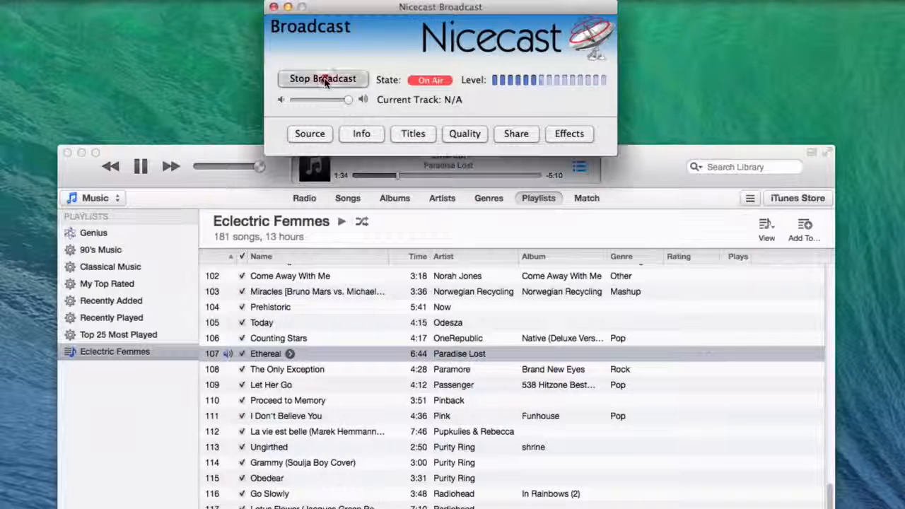
click(143, 166)
click(68, 153)
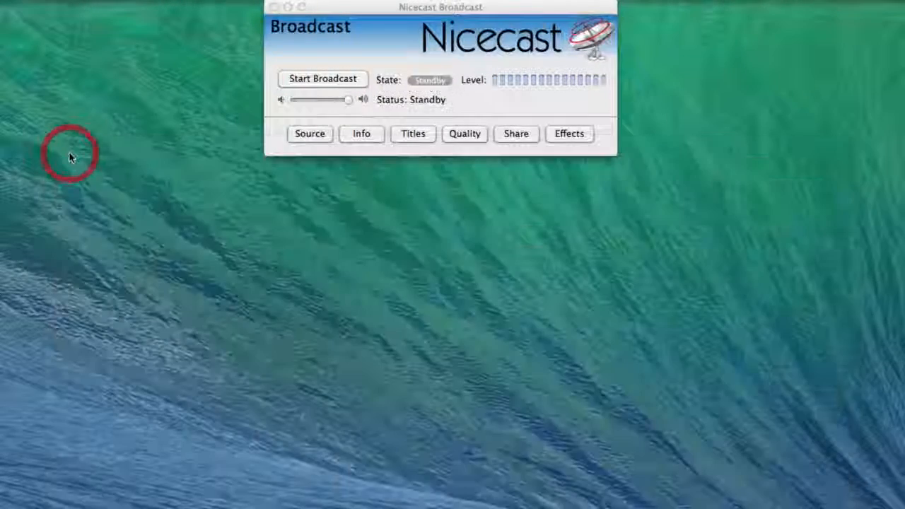
Set the Nicecast broadcast source application to MegaSeg.
click(307, 137)
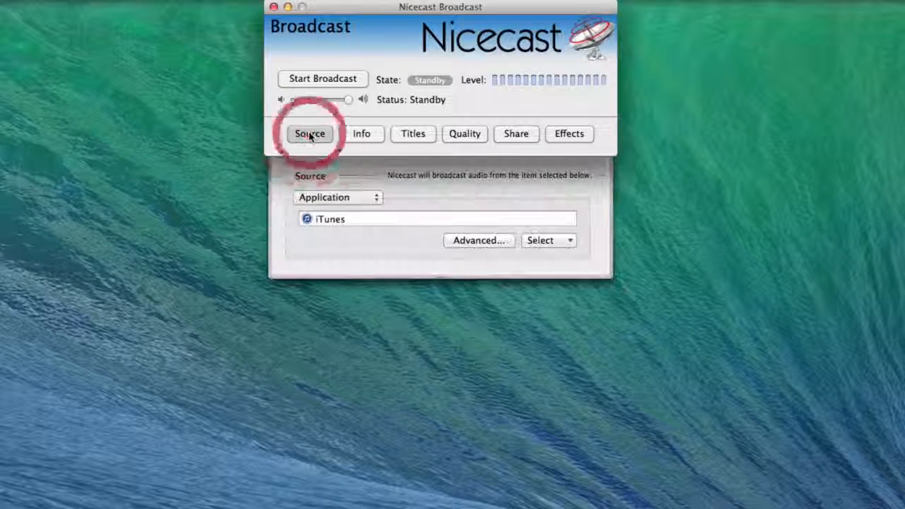
click(543, 241)
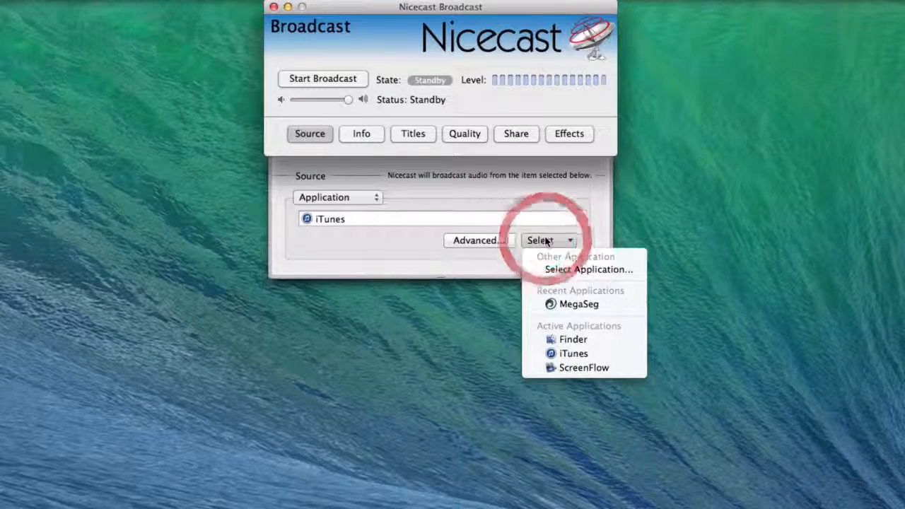
click(559, 304)
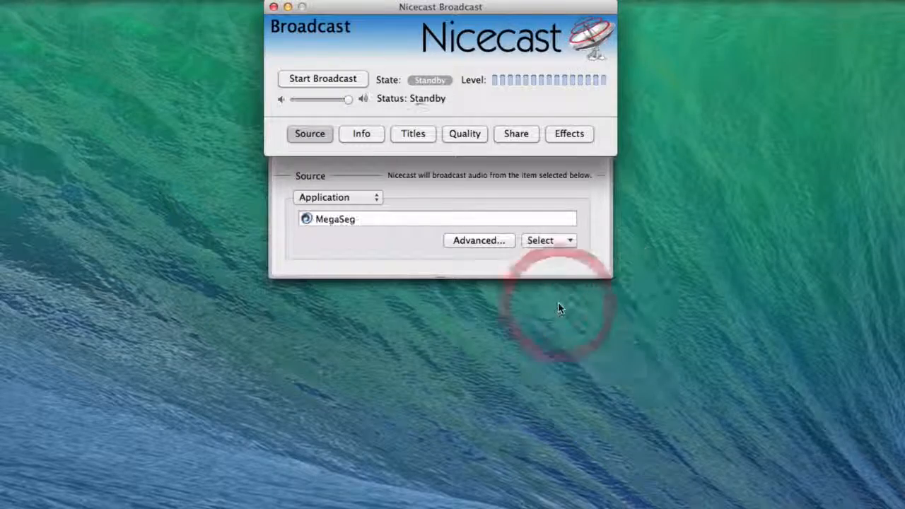
Start the Nicecast broadcast and begin playing the 11AM playlist in MegaSeg.
click(315, 79)
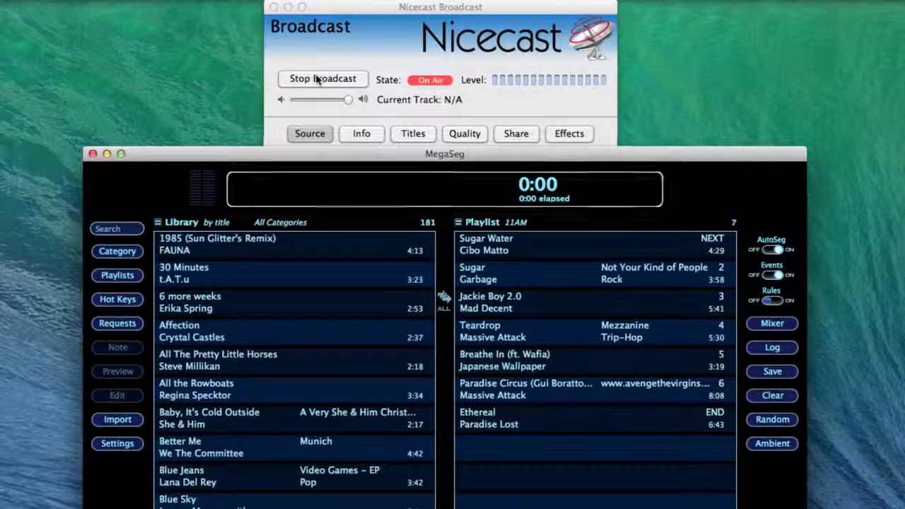
key(space)
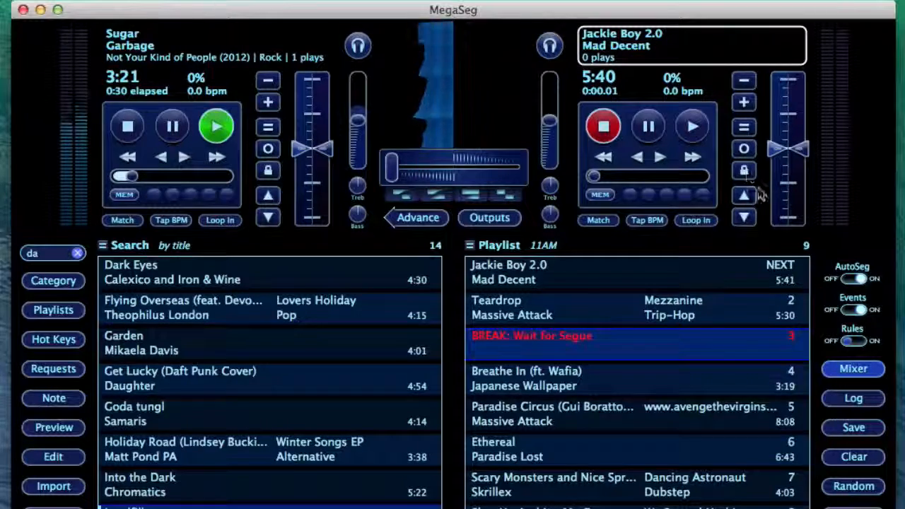
Toggle between the compact player and the mixer decks, leaving the mixer hidden.
click(850, 368)
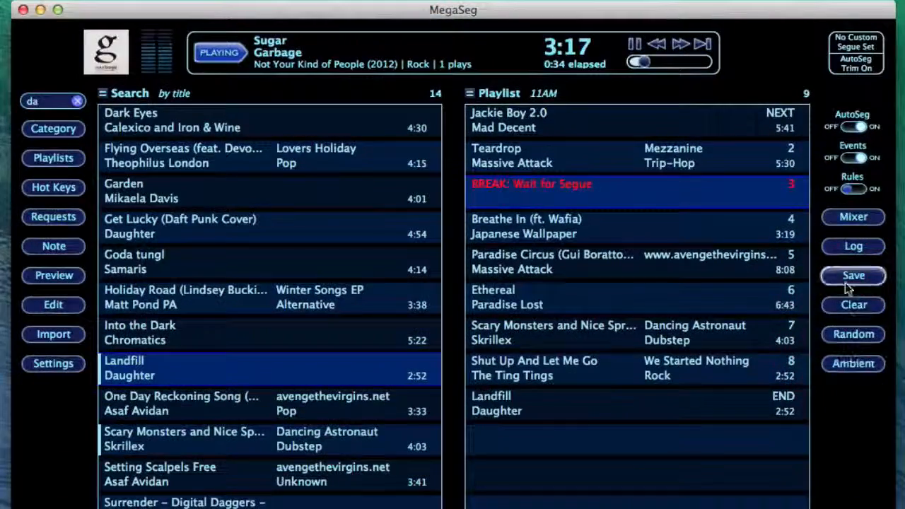
click(851, 221)
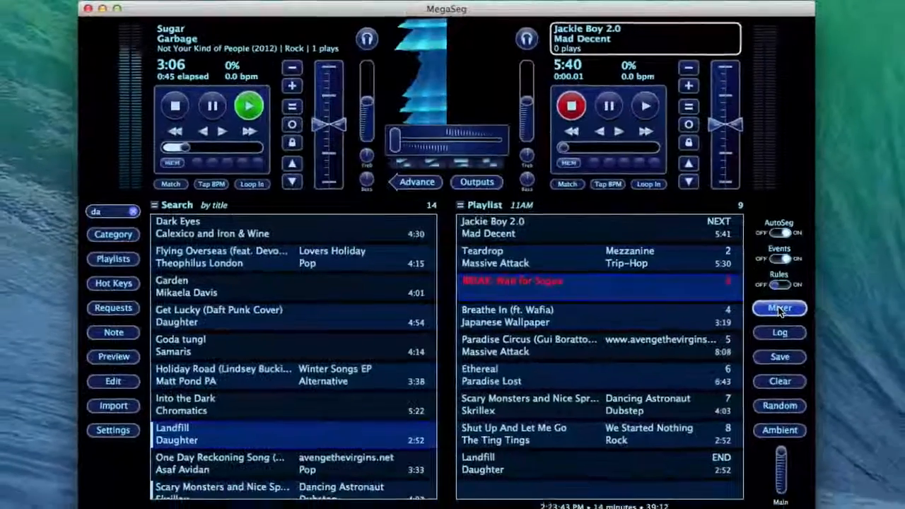
click(779, 308)
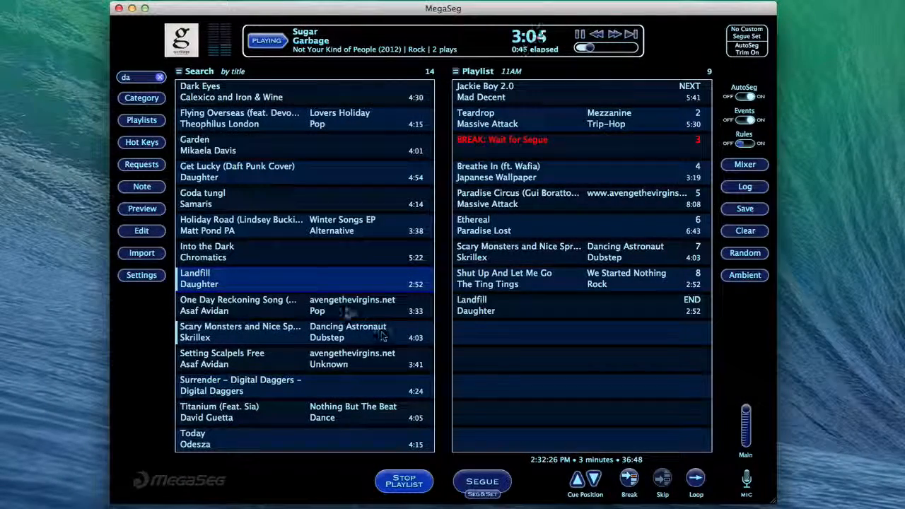
Add "Setting Scalpels Free" and "Titanium (Feat. Sia)" from the search results to the end of the playlist.
click(297, 363)
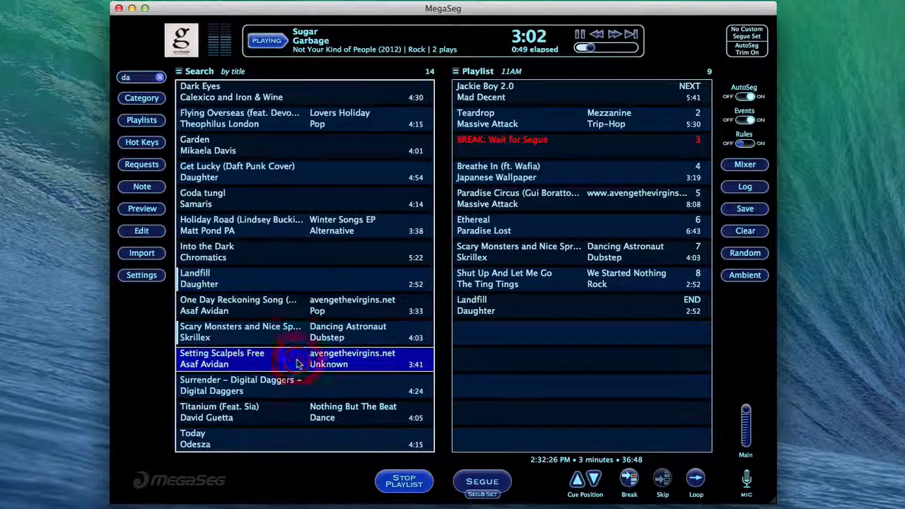
drag(311, 364, 505, 358)
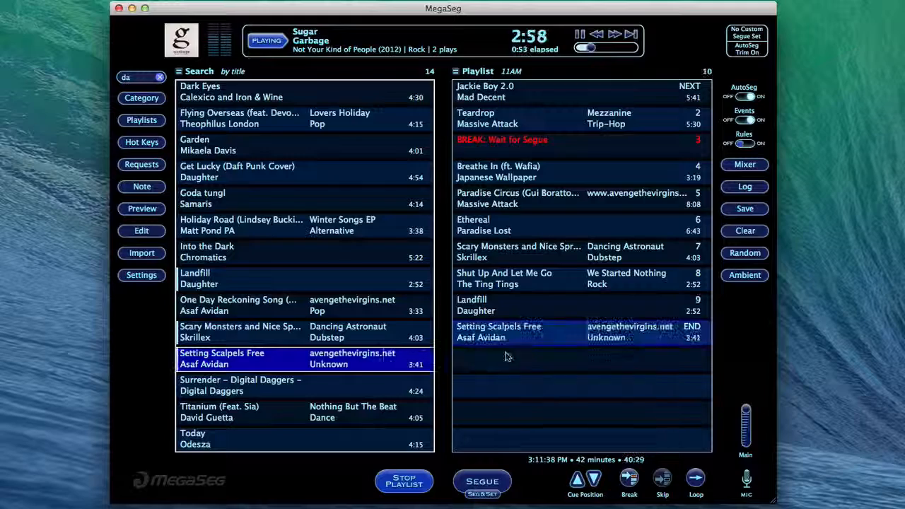
double_click(227, 415)
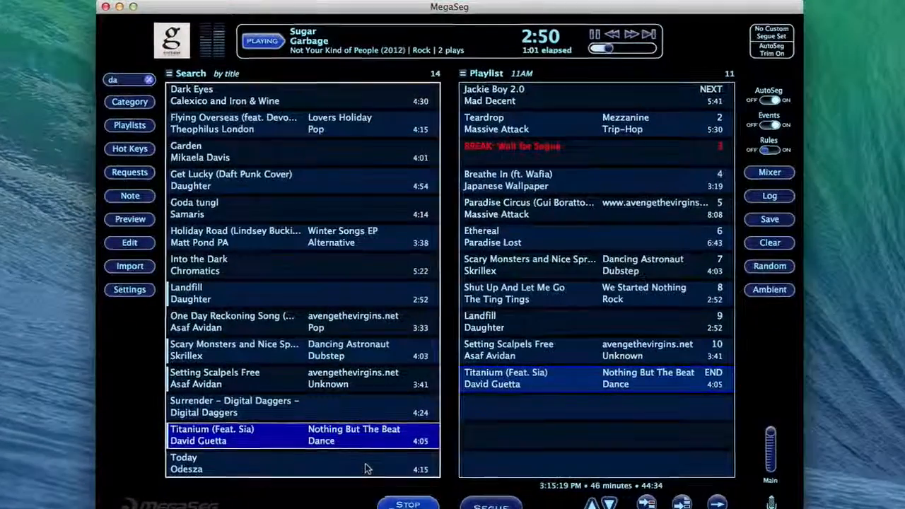
mouse_move(364, 443)
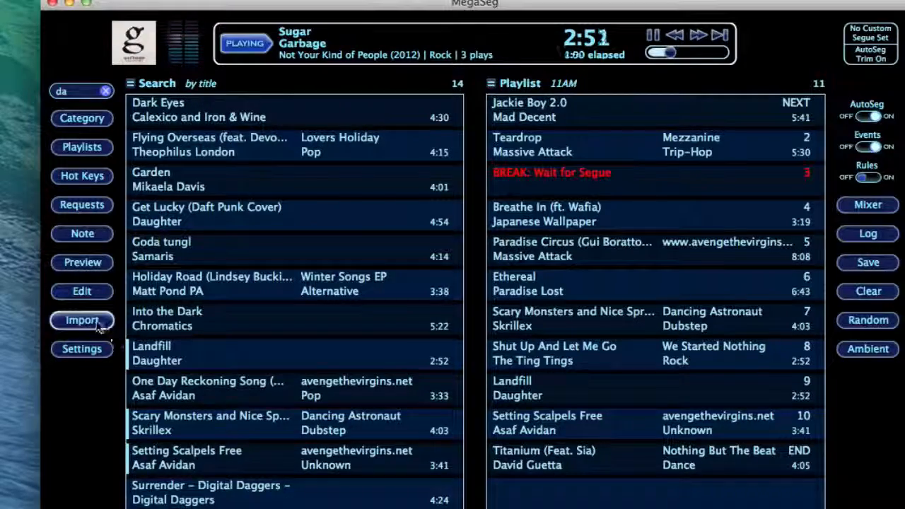
Import music by scanning the entire iTunes Media folder for new files, with the category same as the genre tag.
click(78, 322)
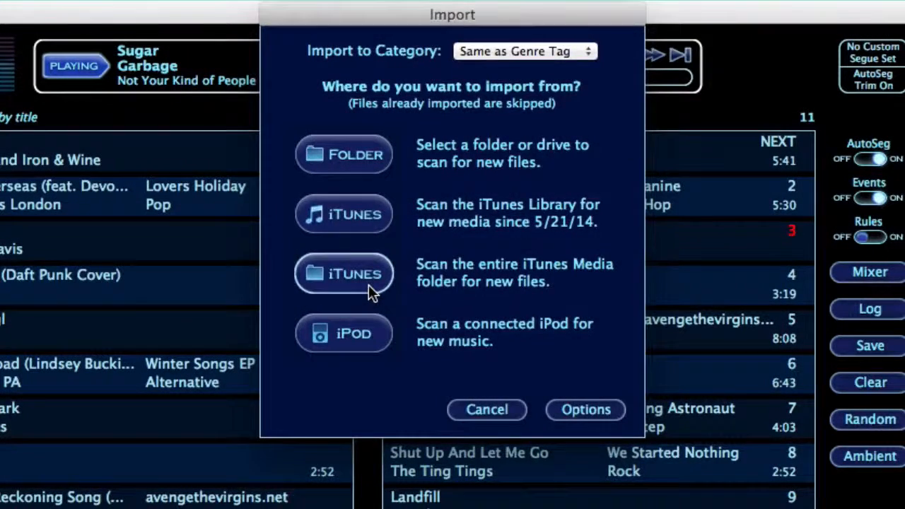
click(369, 284)
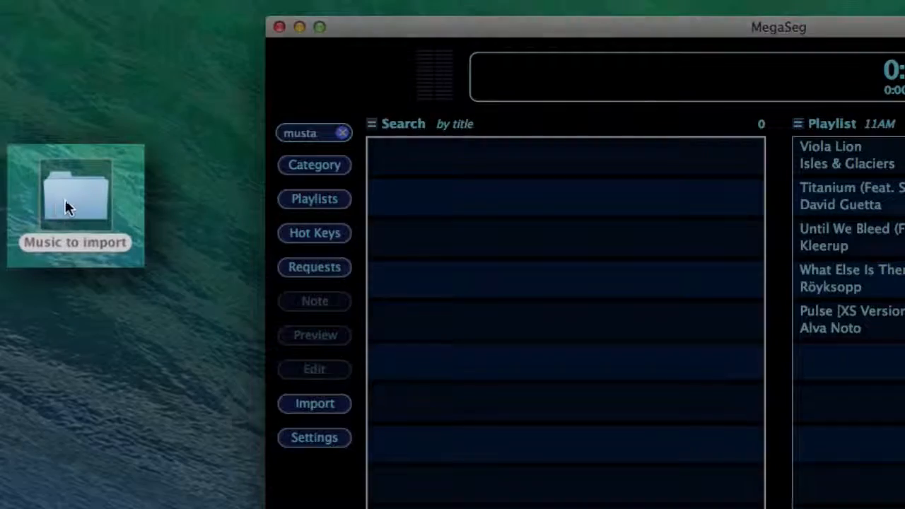
Open the "Music to import" desktop folder and import "Mustaches (Don't worry) ft. BIT.mp3" into the MegaSeg library, category same as genre tag.
double_click(64, 202)
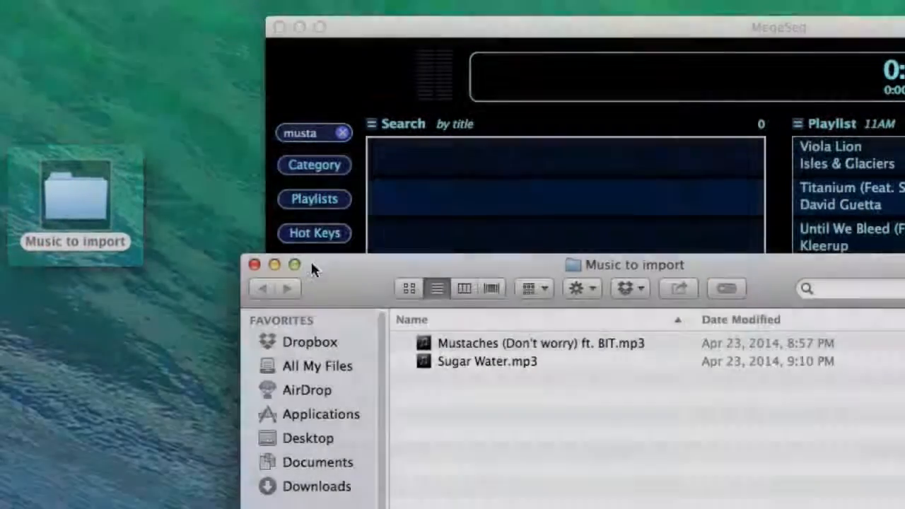
drag(420, 343, 419, 210)
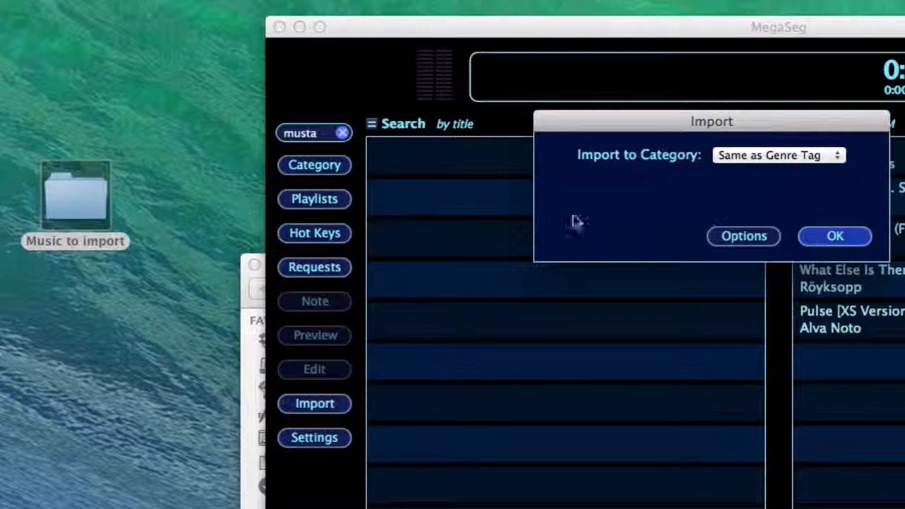
click(828, 238)
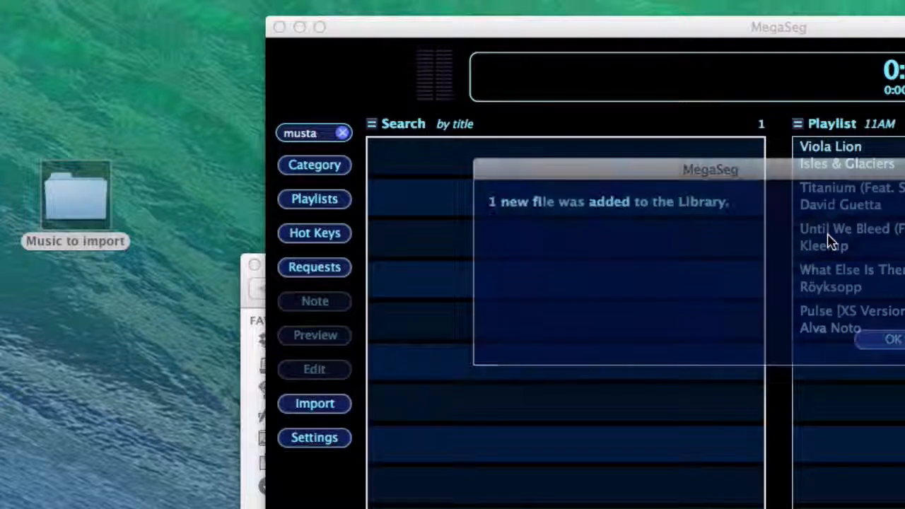
click(876, 338)
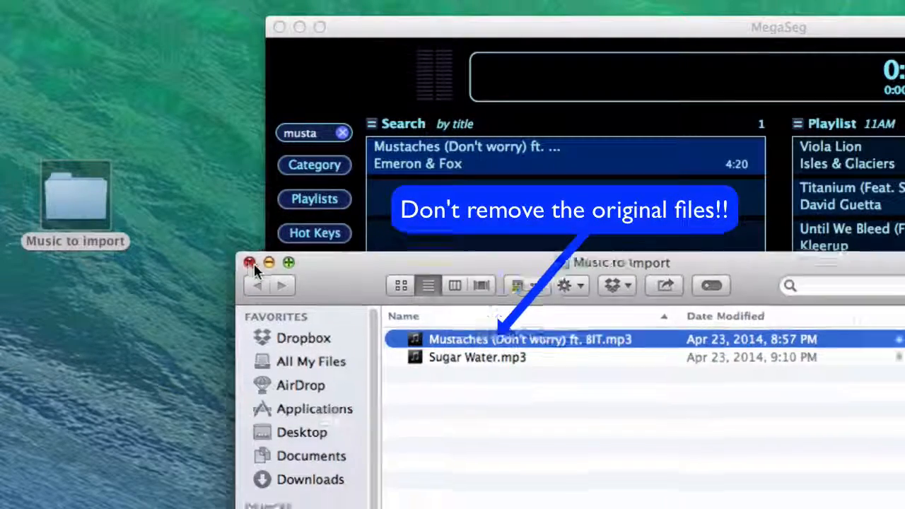
Close the folder window and move the "Music to import" desktop folder to the Trash.
click(253, 264)
right_click(69, 197)
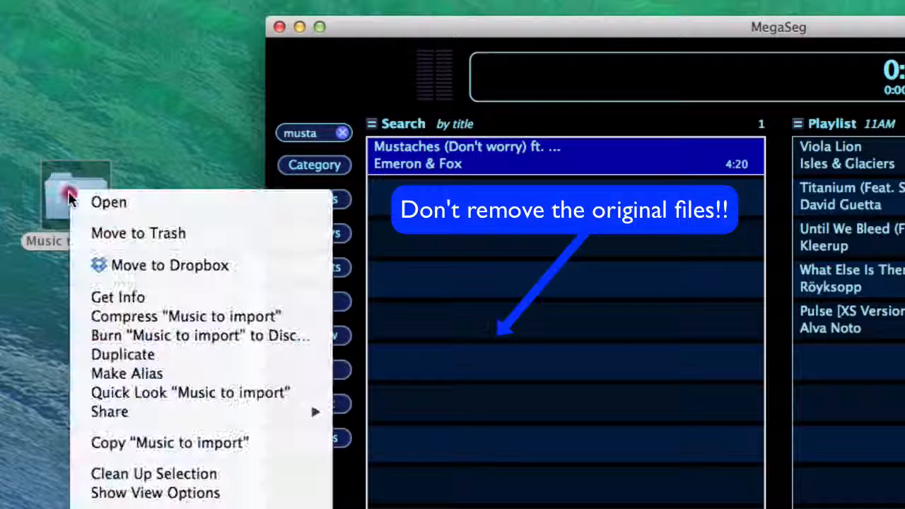
click(115, 236)
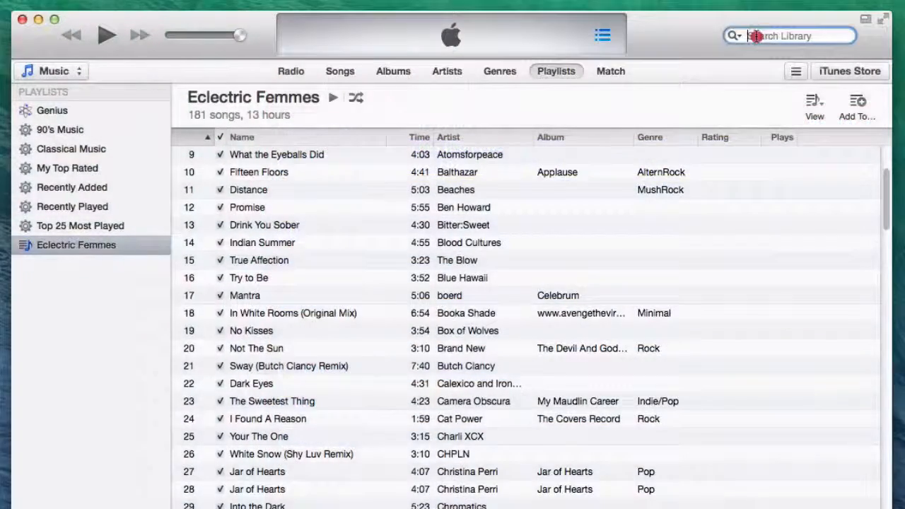
Switch to iTunes, search the library for "sugar" and go to the song "Sugar Water".
click(755, 35)
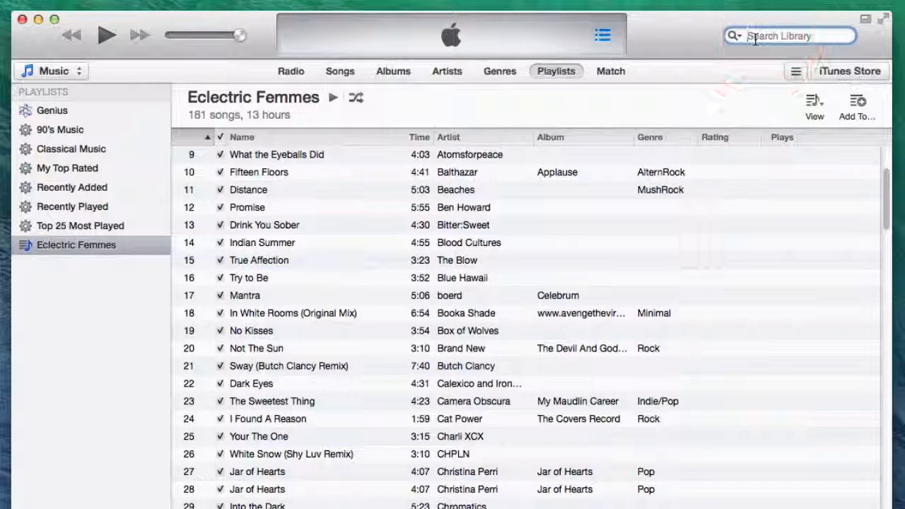
text(sugar)
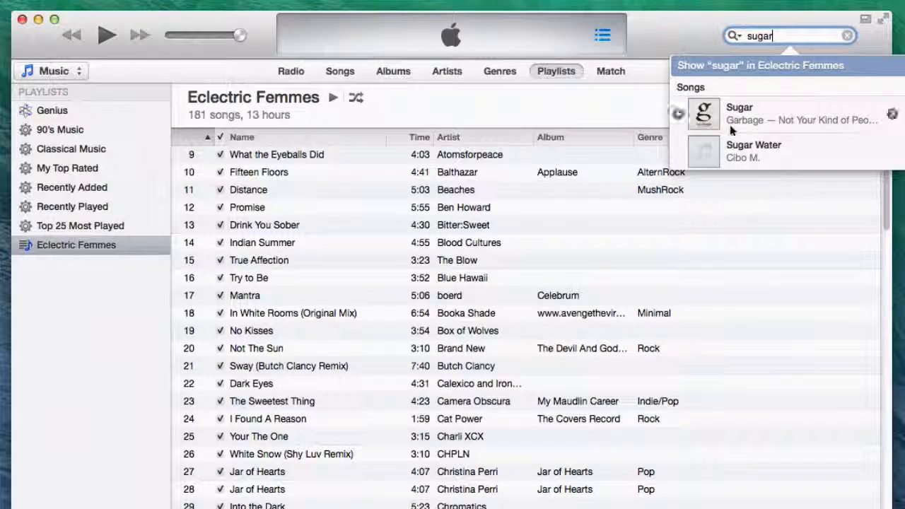
click(725, 146)
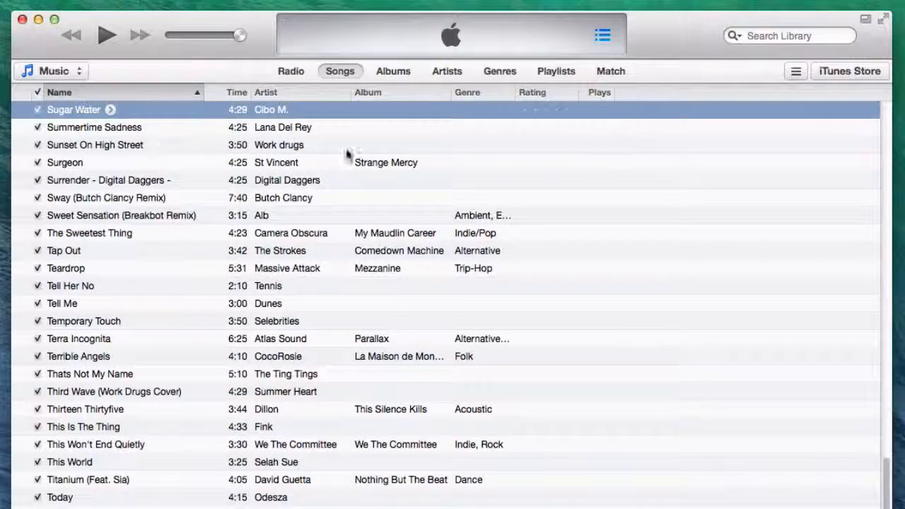
Edit the info of "Sugar Water", setting the artist to "Cibo Matto" and the album to "Viva La Woman".
right_click(181, 114)
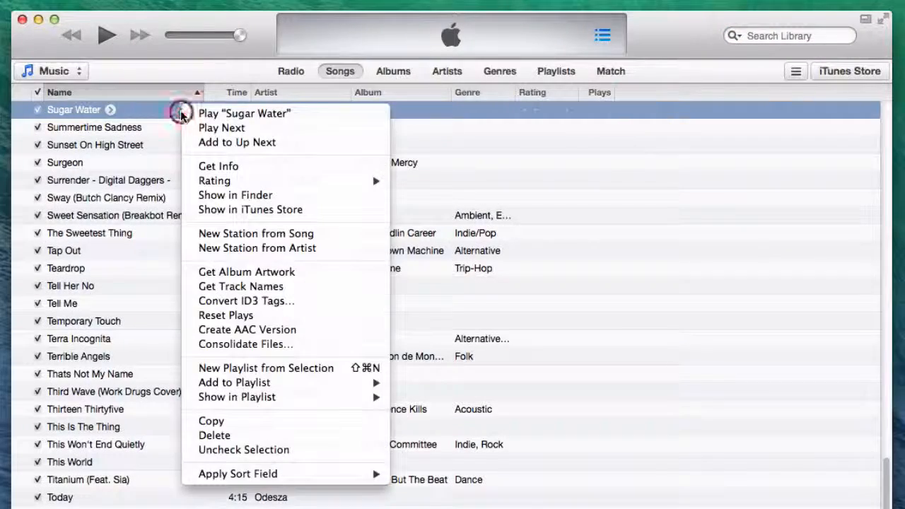
click(212, 166)
click(348, 121)
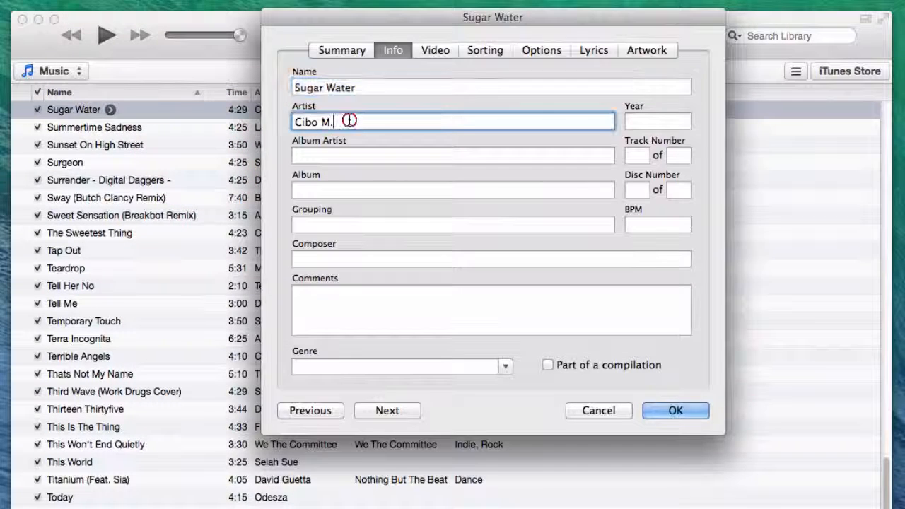
key(BackSpace)
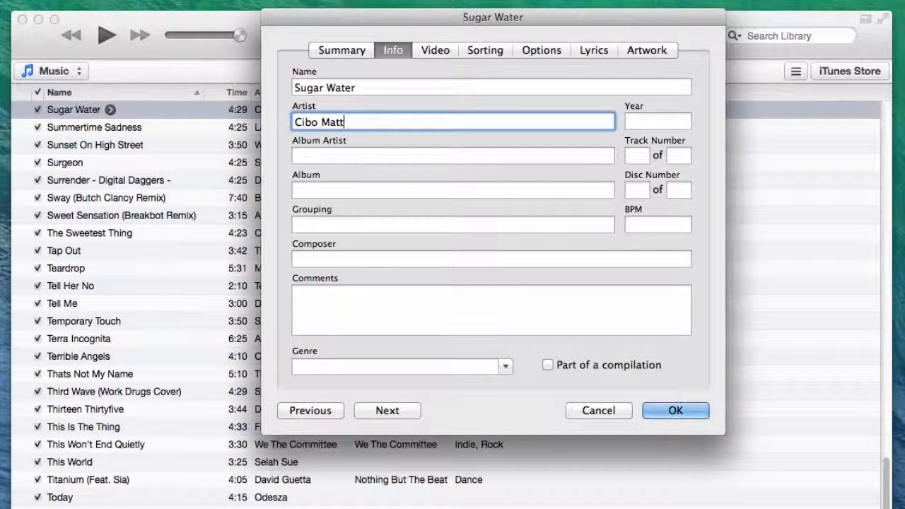
text(atto)
click(310, 189)
text(Viva)
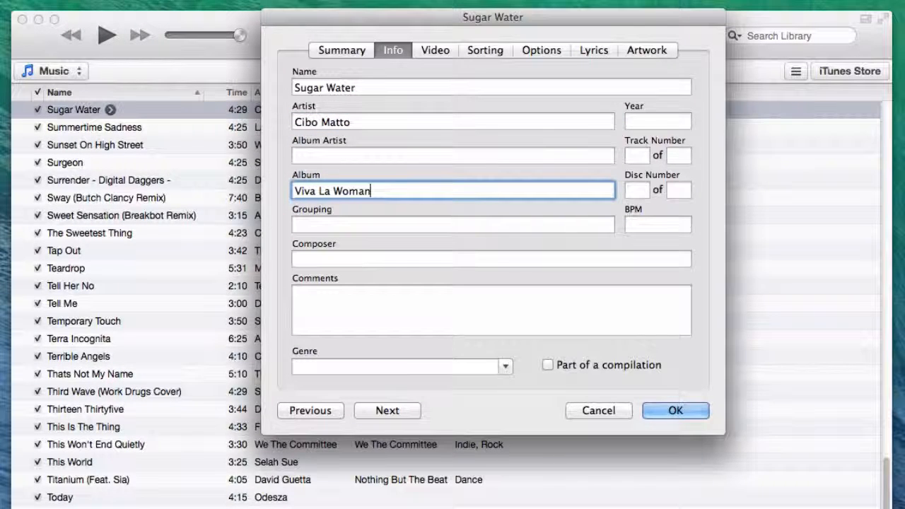
text( La Woman)
click(657, 408)
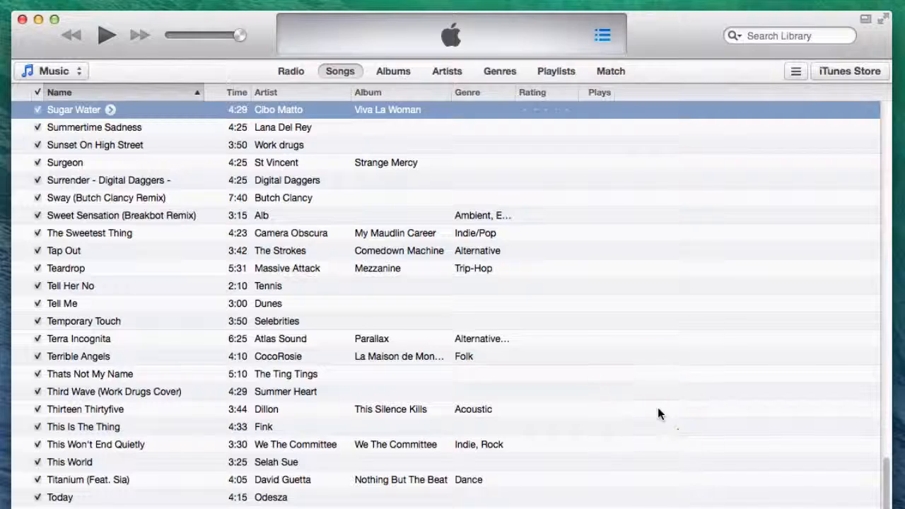
Create an AAC version of "Sugar Water".
right_click(144, 111)
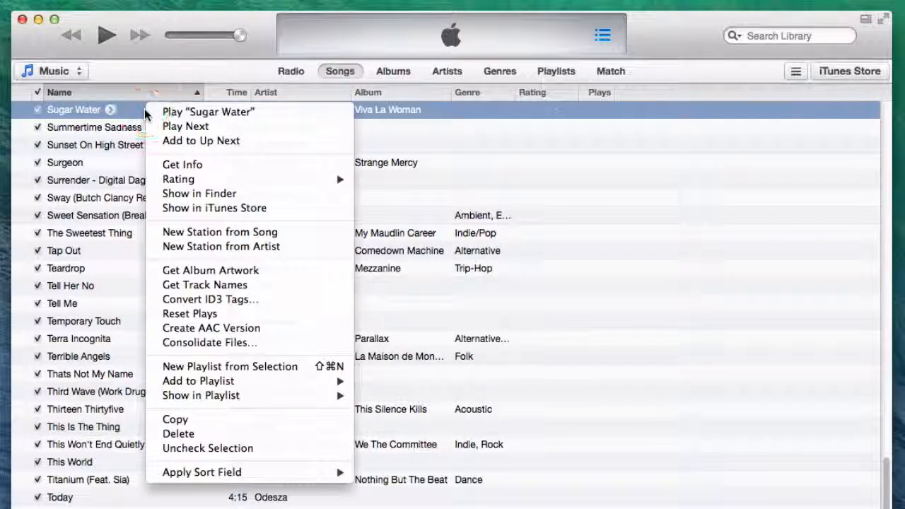
click(220, 328)
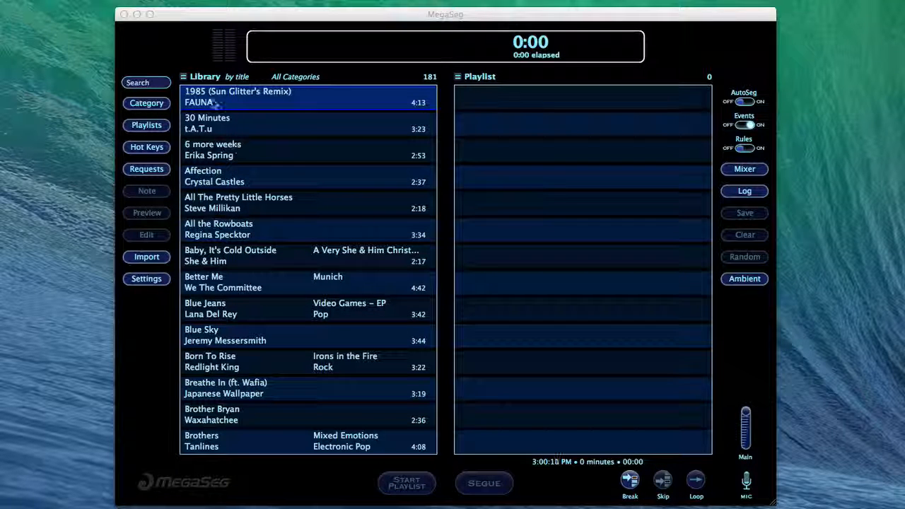
Switch to MegaSeg, cycle the library list through its row layouts back to the two-line one, and view its sort options.
click(186, 83)
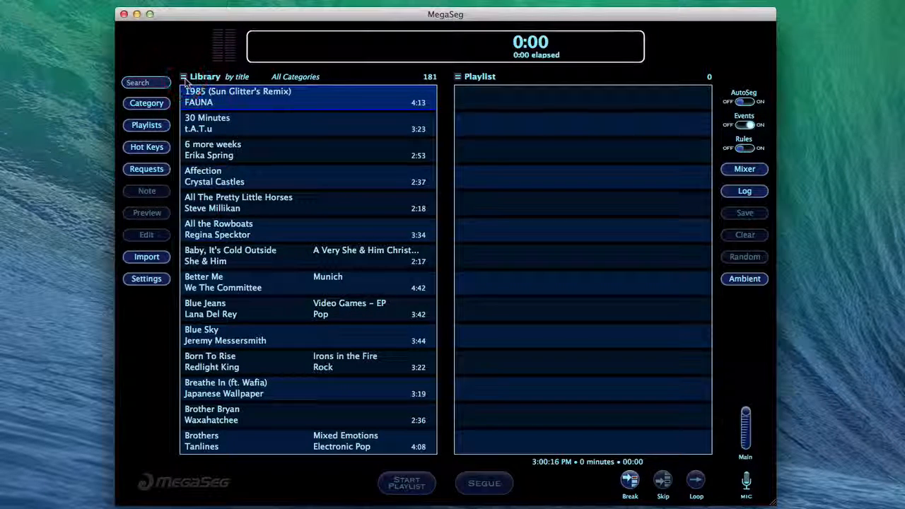
click(185, 82)
click(185, 82)
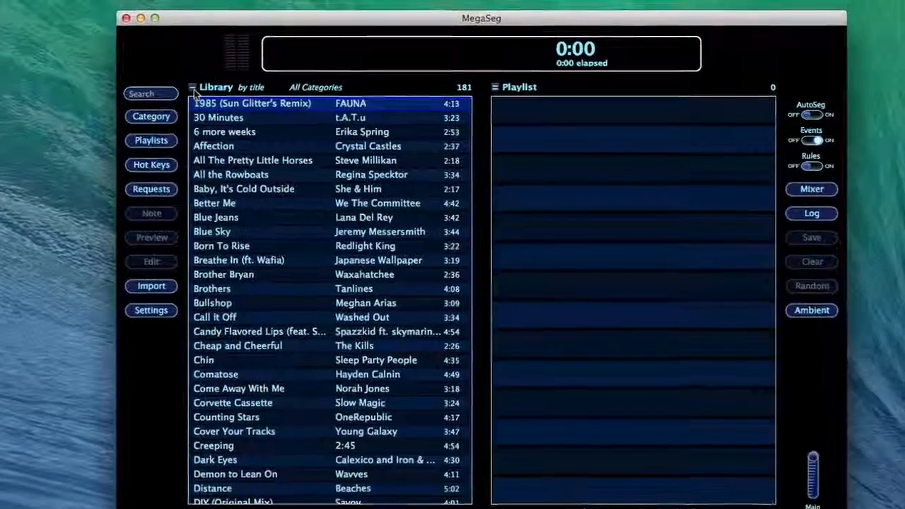
click(192, 90)
click(193, 89)
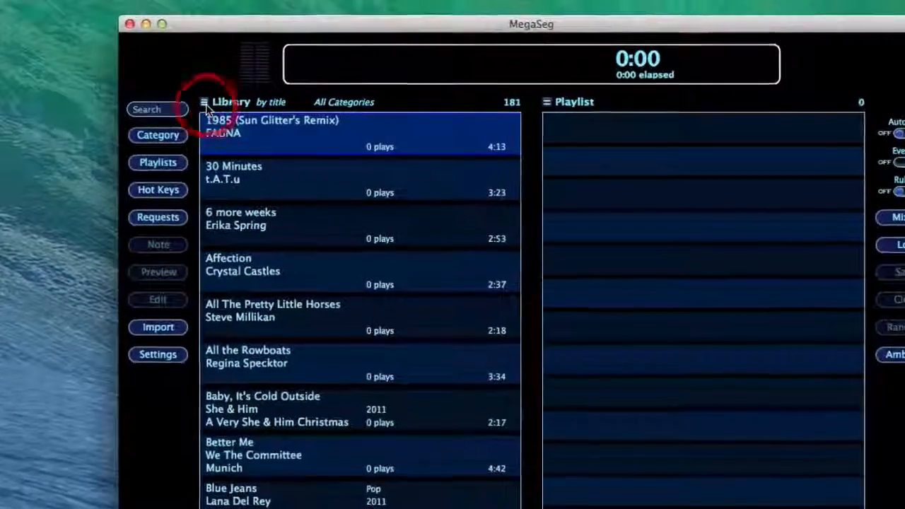
click(209, 108)
click(208, 108)
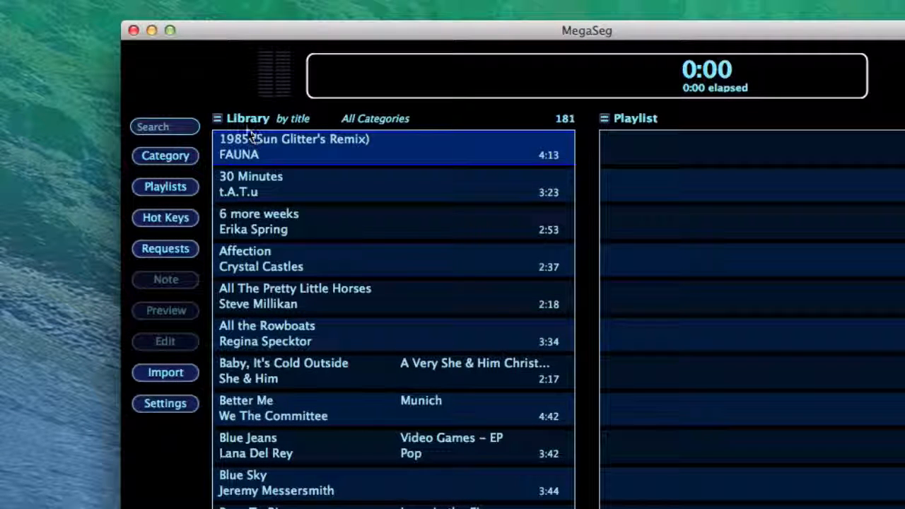
click(290, 119)
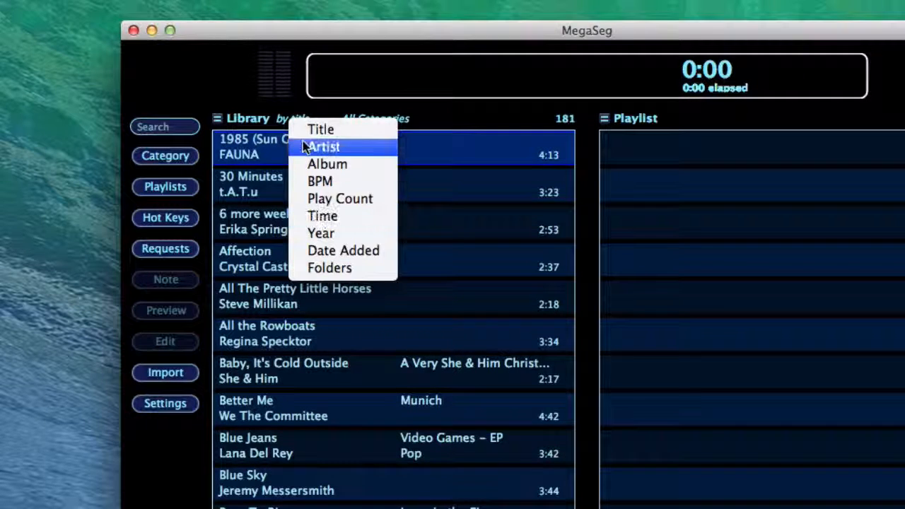
click(258, 125)
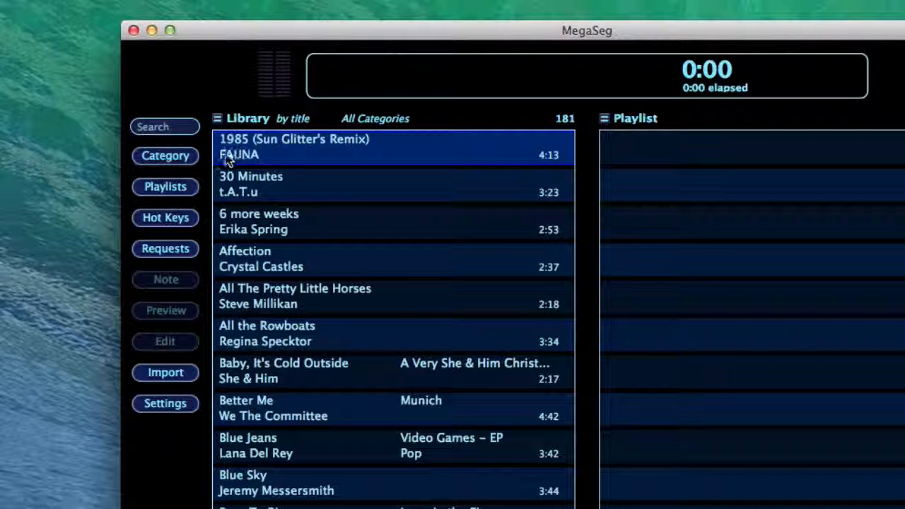
Show the category list, filter the library to Alternative, and return to All Categories.
click(162, 156)
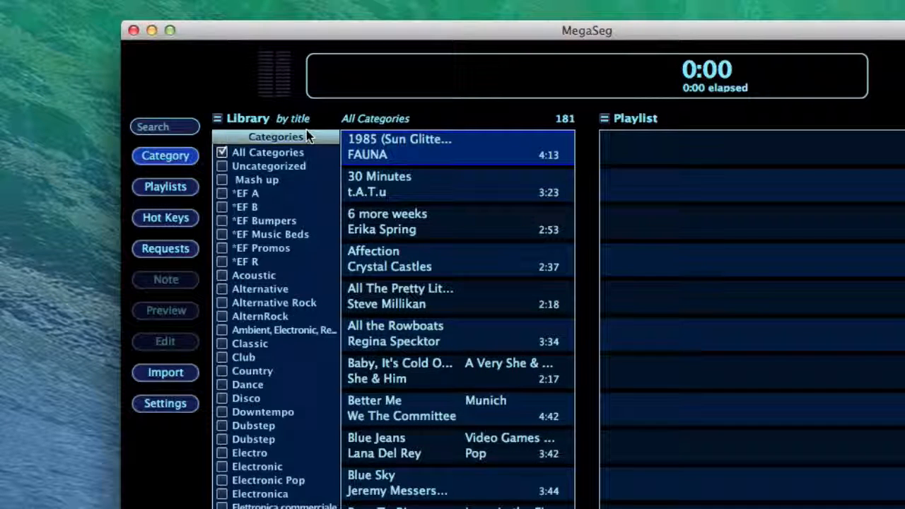
click(268, 286)
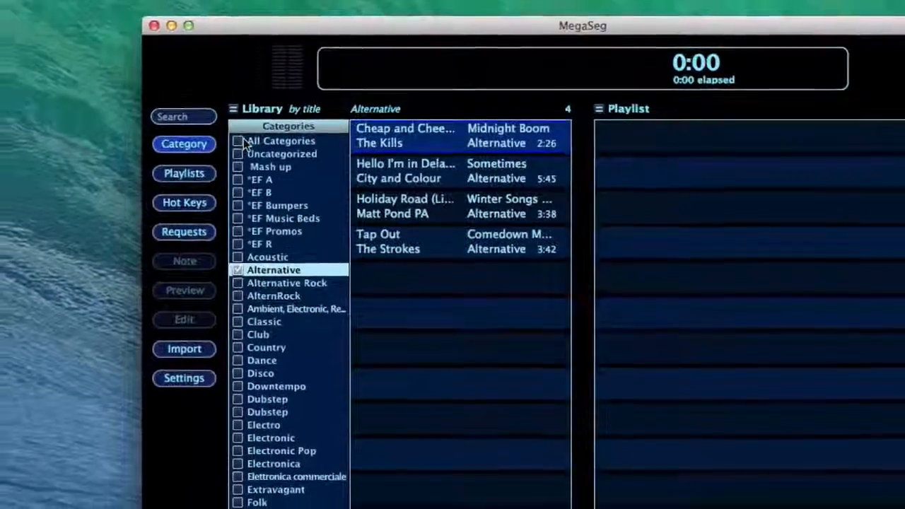
click(240, 142)
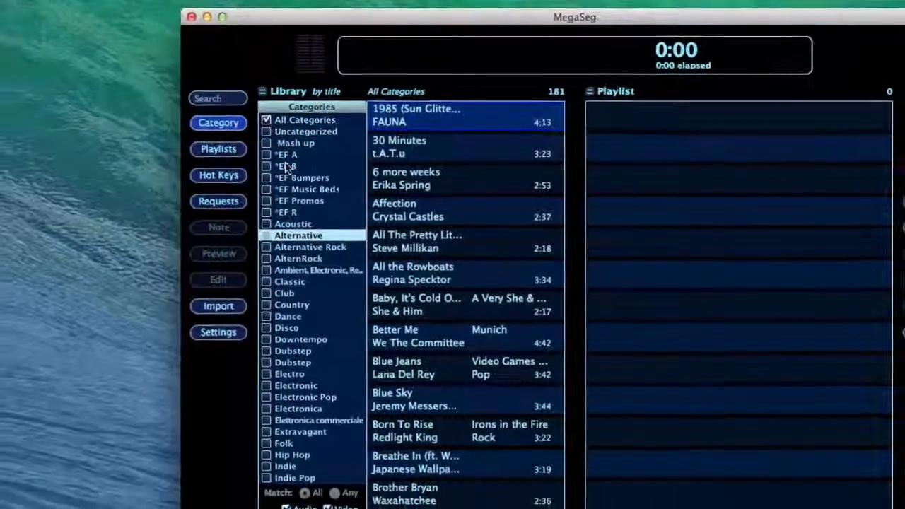
Add a new library category named "*EF Imaging" and close the category list.
scroll(284, 283, down, 6)
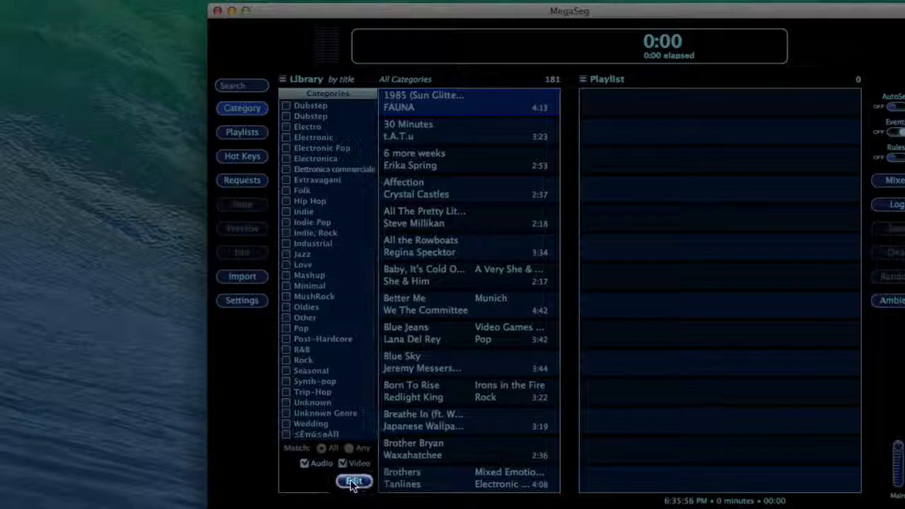
click(353, 482)
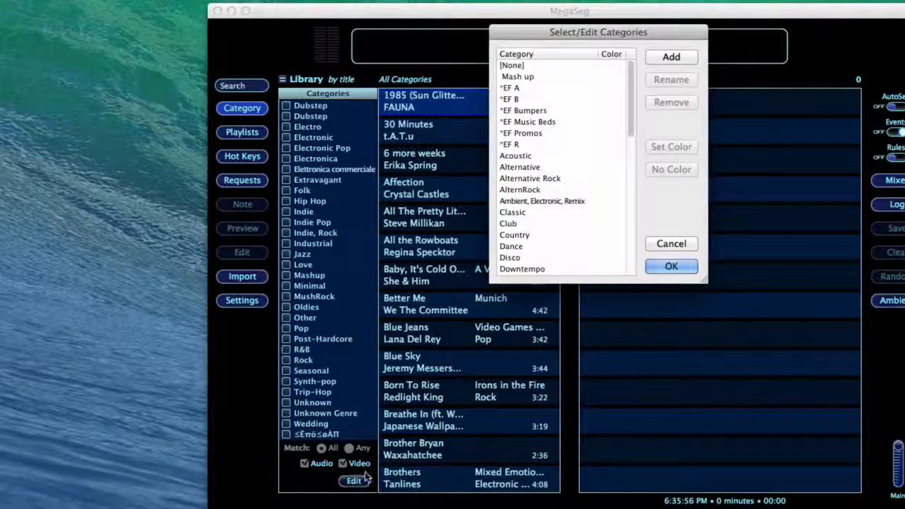
click(666, 56)
text(*)
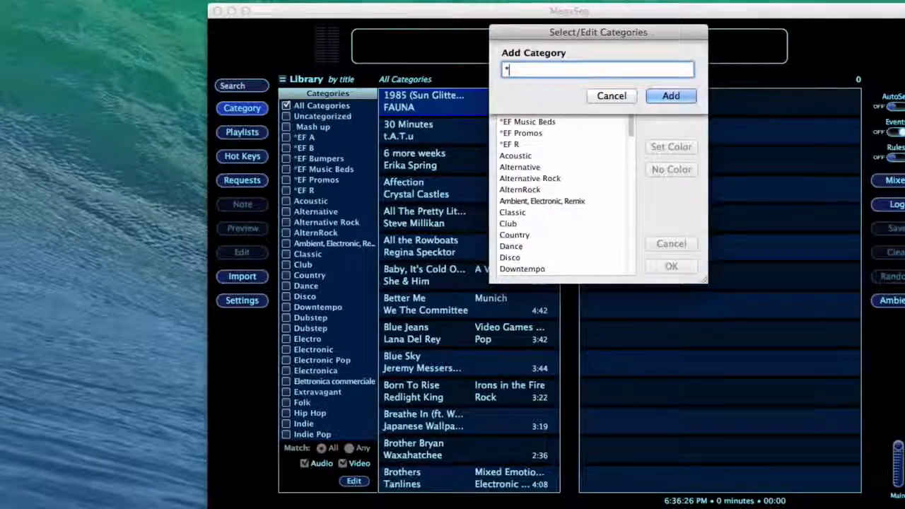
text(EF Imaging)
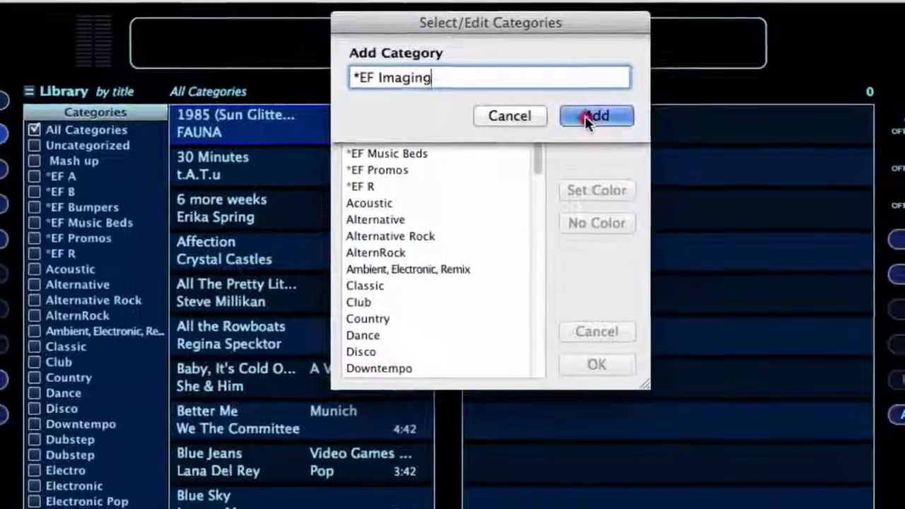
click(585, 116)
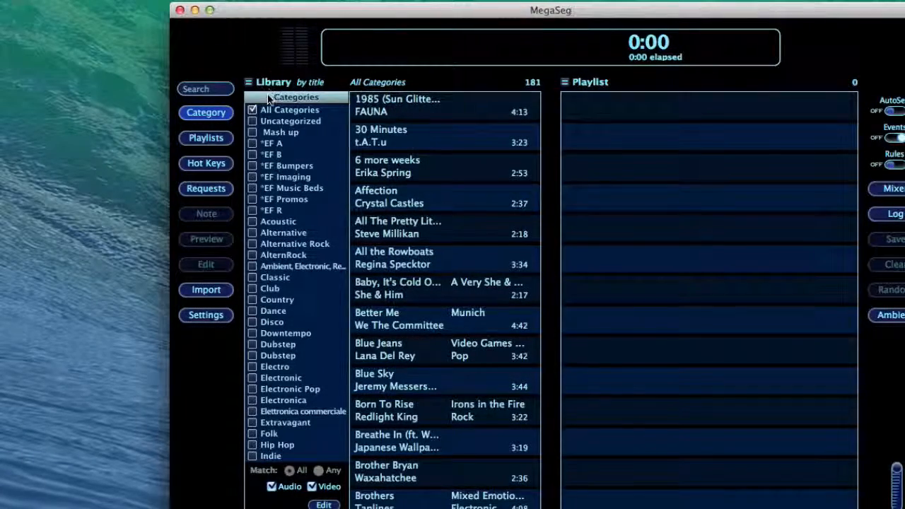
click(268, 98)
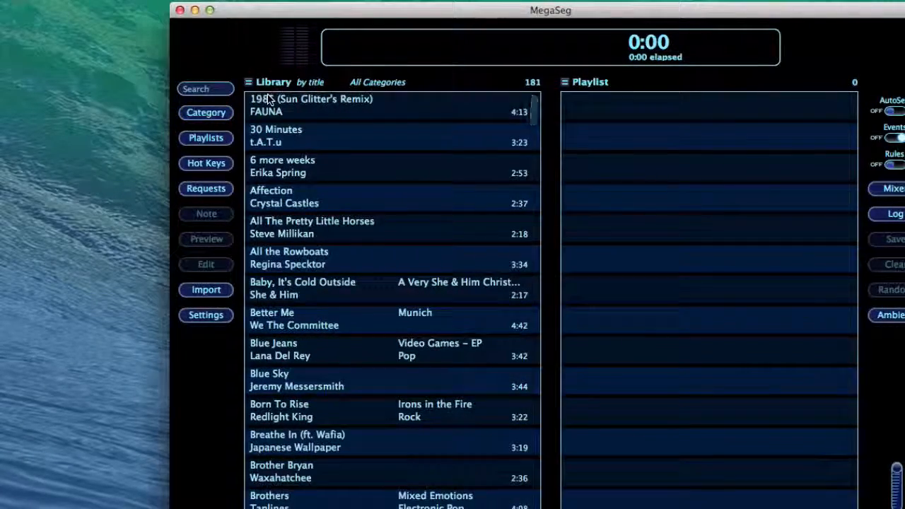
View the contents of the saved MegaSeg playlists "11AM" and "start 1", and return to the library list.
click(221, 140)
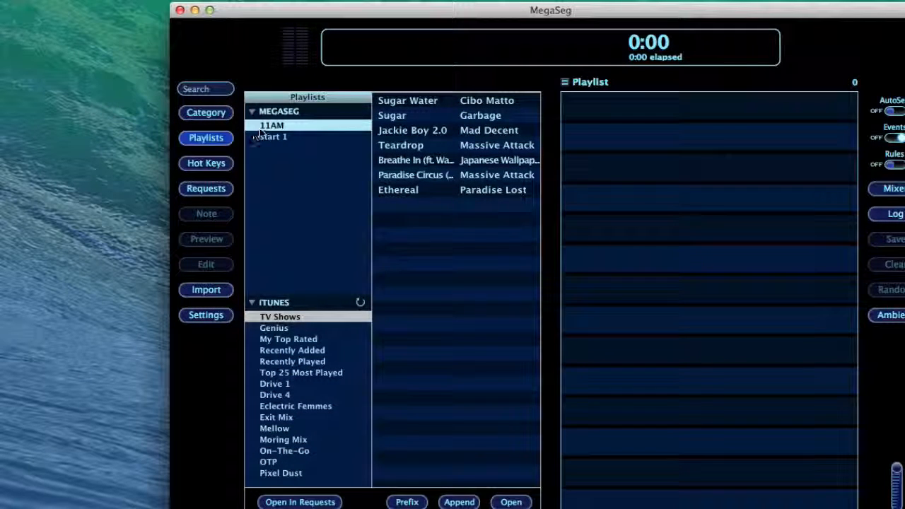
click(274, 139)
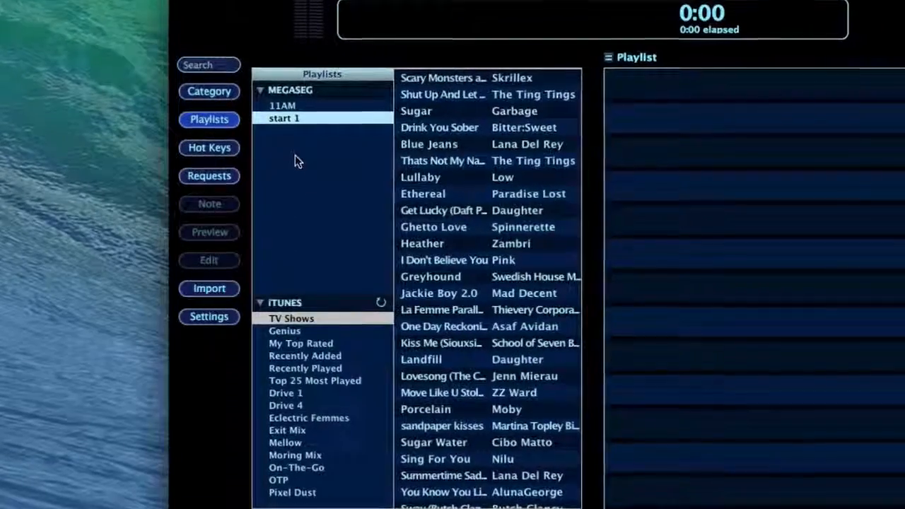
click(307, 70)
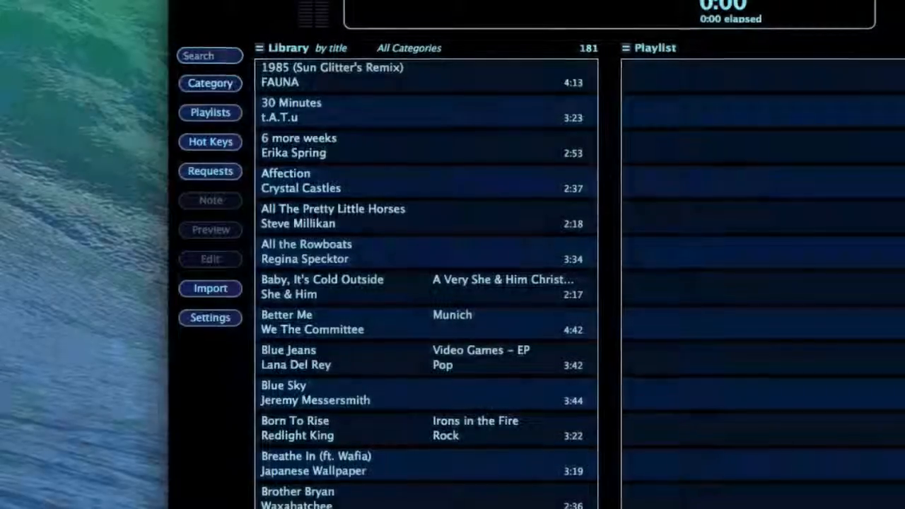
Search the library for "Don't" and clear the search text.
click(215, 56)
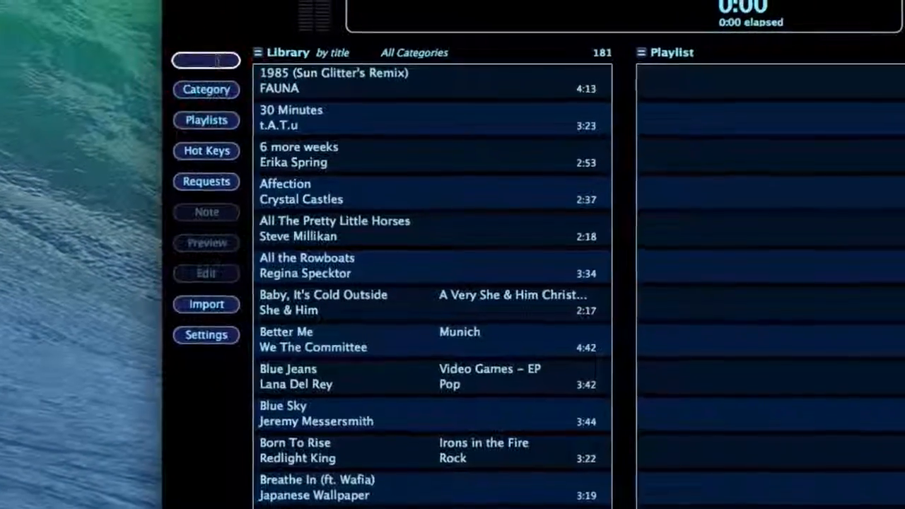
text(Don't)
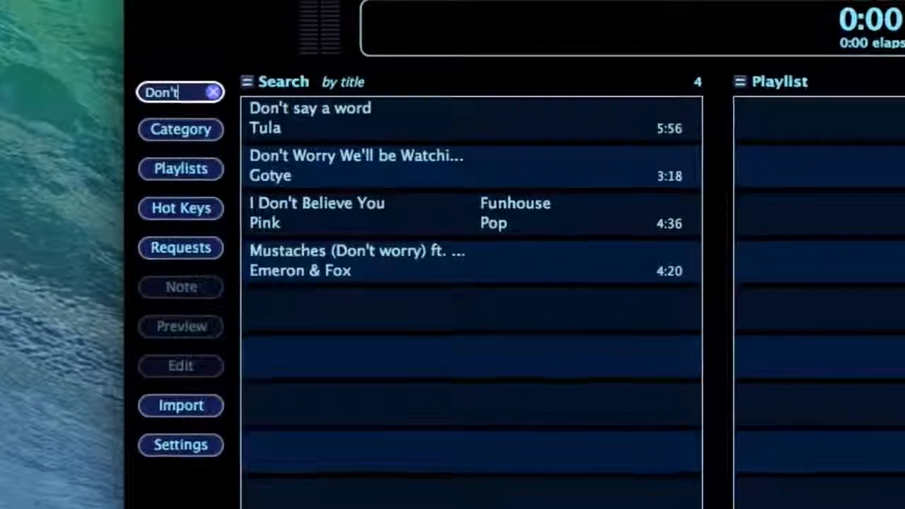
key(BackSpace)
key(BackSpace)
key(BackSpace)
key(BackSpace)
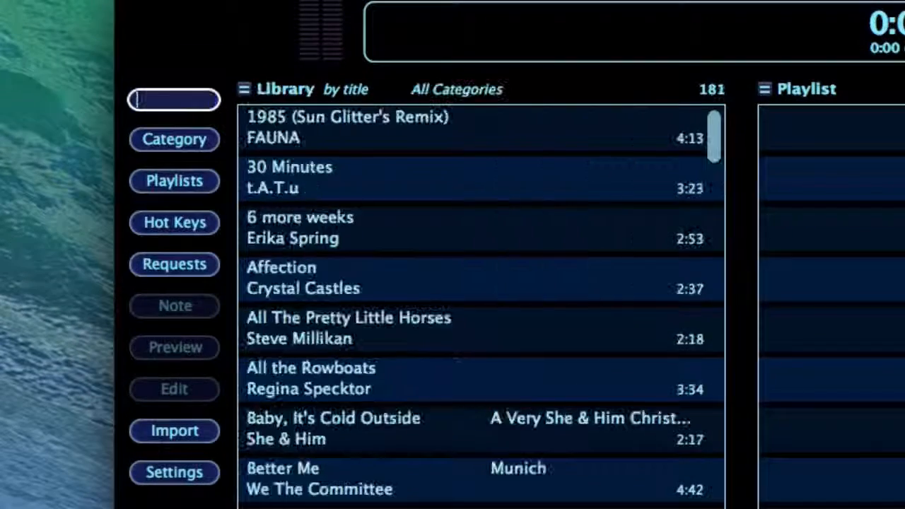
Search the library for the partial text "don", then for the parenthesised term "(do)", and clear the search.
text(don)
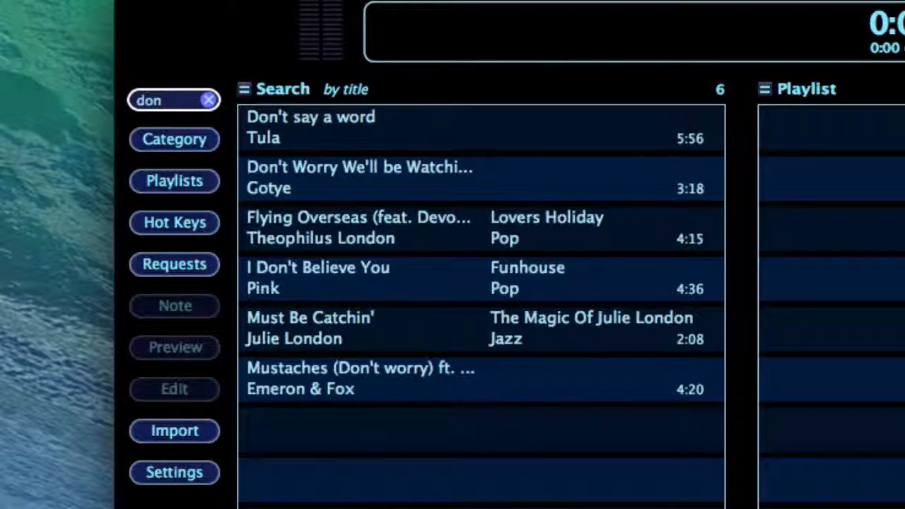
key(BackSpace)
key(BackSpace)
key(BackSpace)
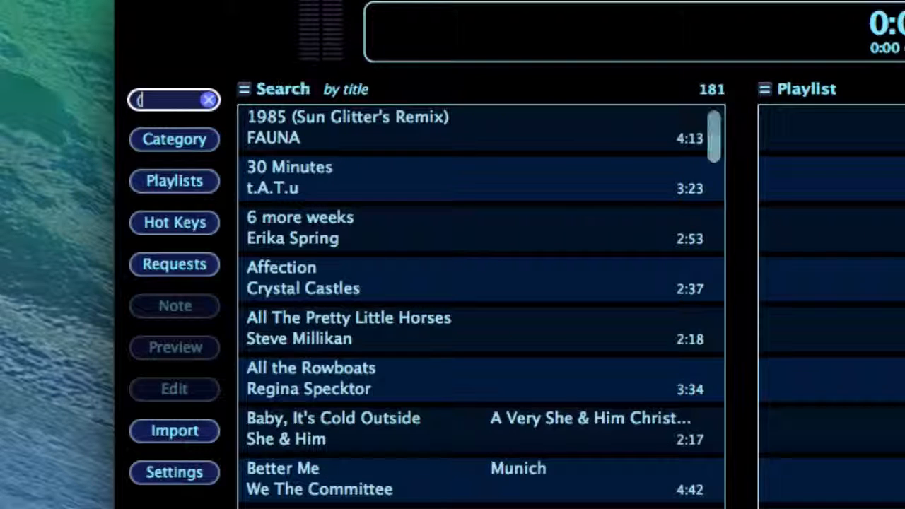
text((do))
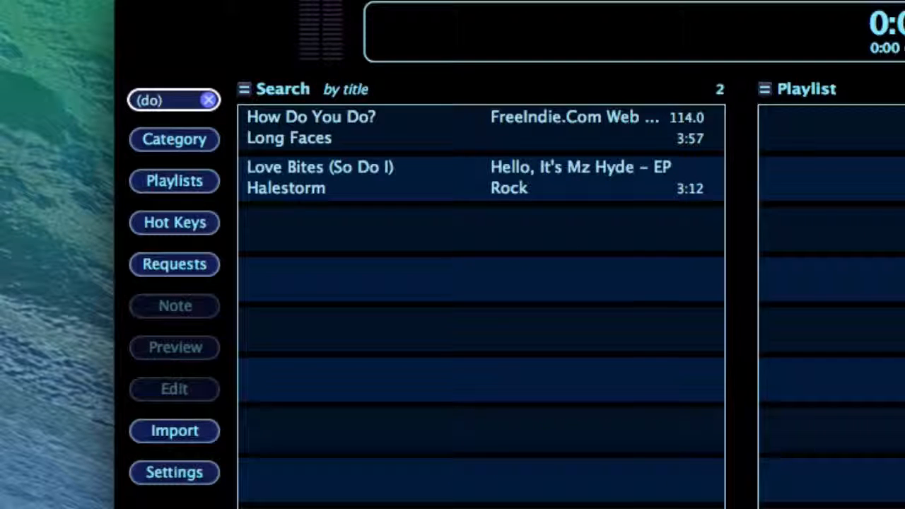
click(209, 103)
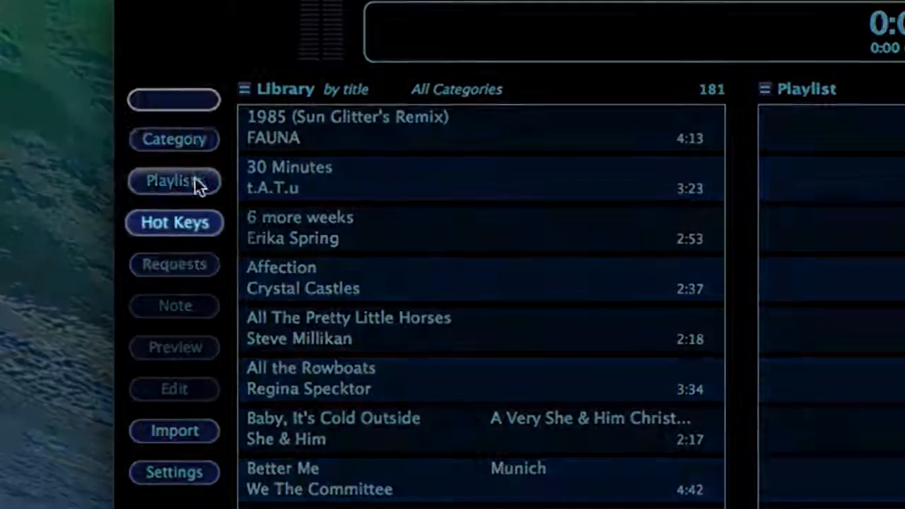
Assign hot key S to the Sound Effects track 'Siri saying "I had that dream once..."' and close the hot key list.
click(181, 224)
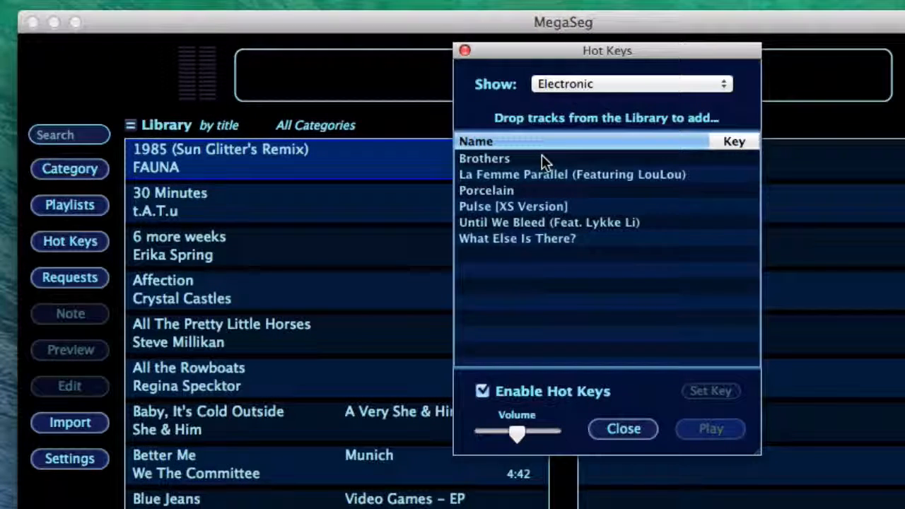
click(612, 85)
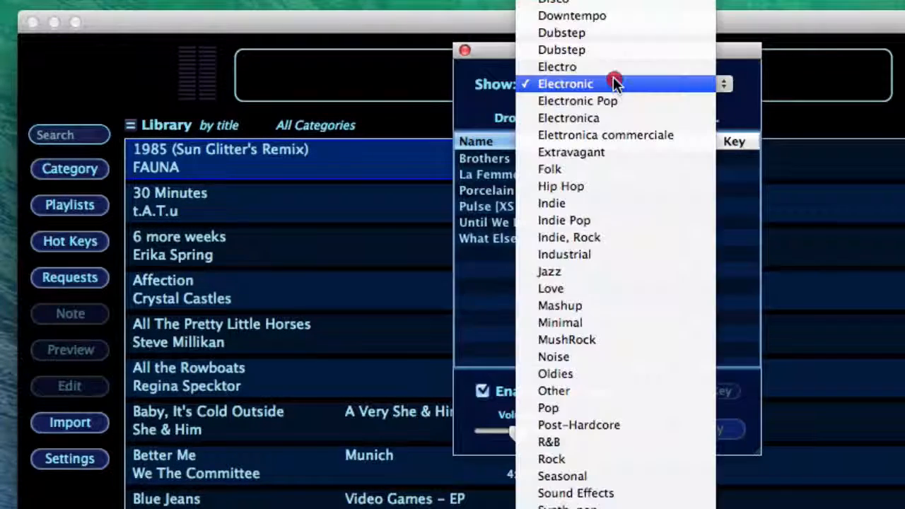
click(566, 499)
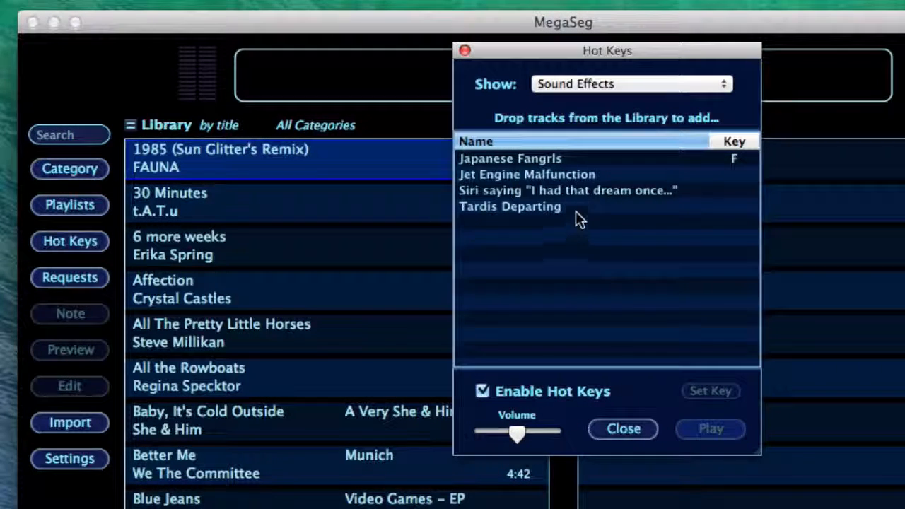
click(579, 193)
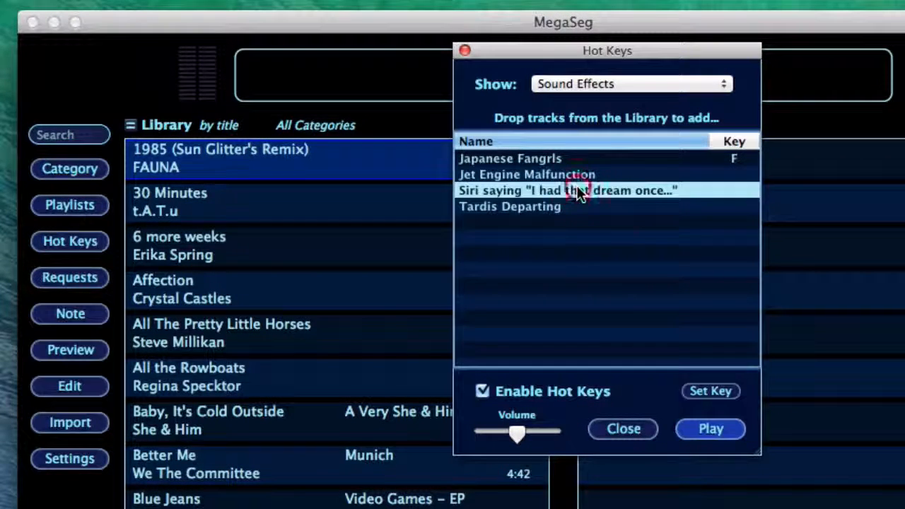
click(697, 387)
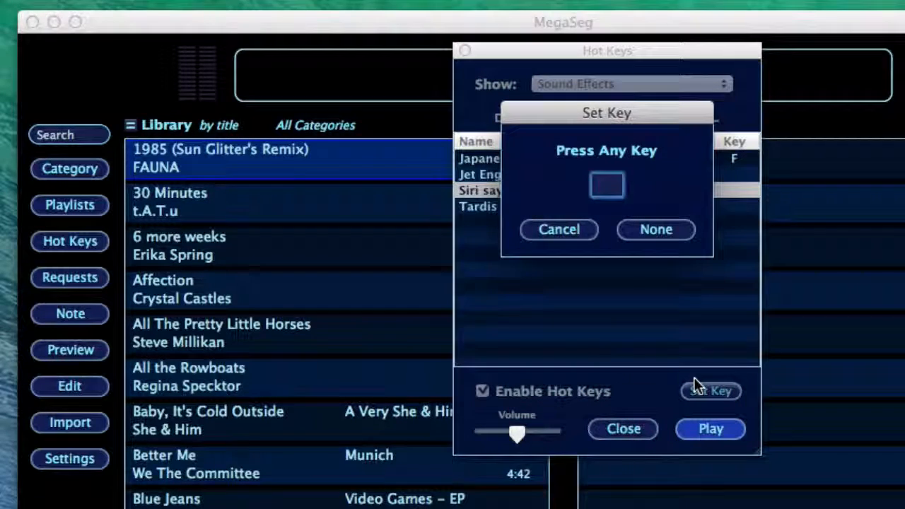
key(s)
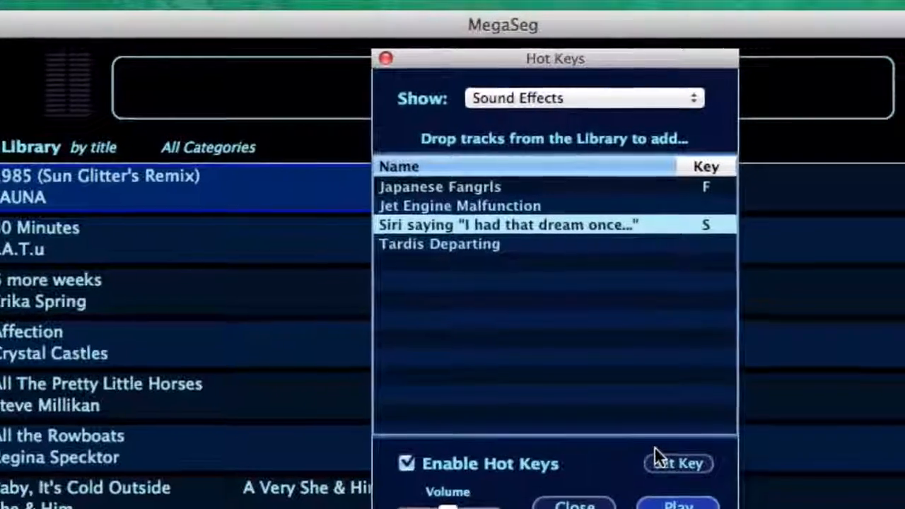
click(380, 60)
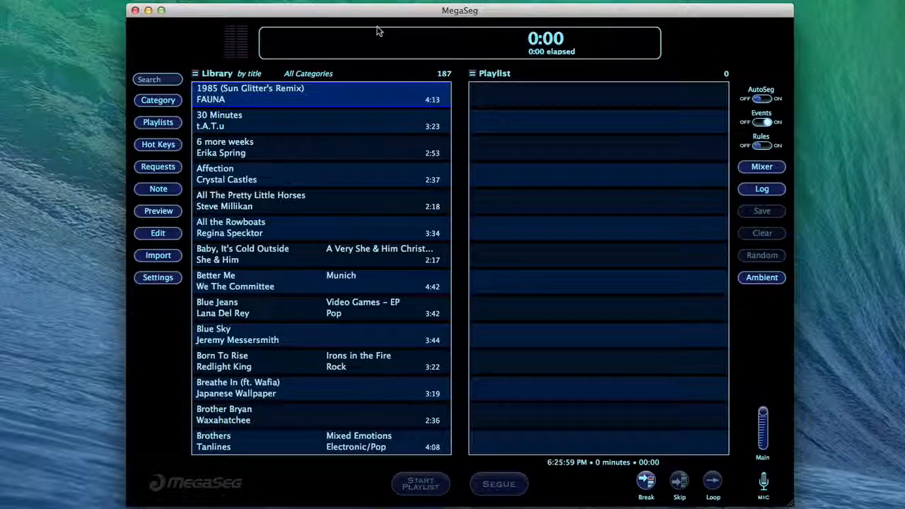
Append the iTunes playlist "Eclectric Femmes" to the current playlist.
click(156, 122)
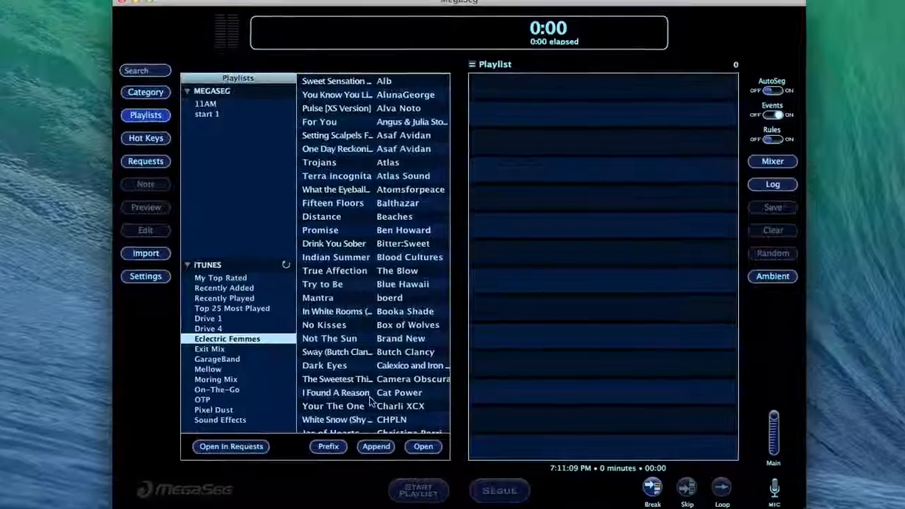
click(379, 449)
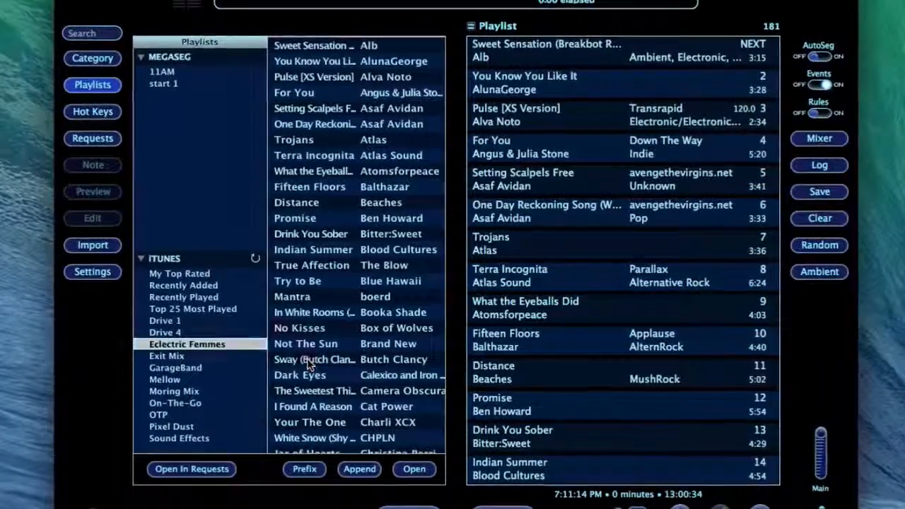
Add "Sway (Butch Clancy Remix)" to the playlist's end and insert "Drink You Sober" through "Mantra" as a group before "Cover Your Tracks".
double_click(311, 363)
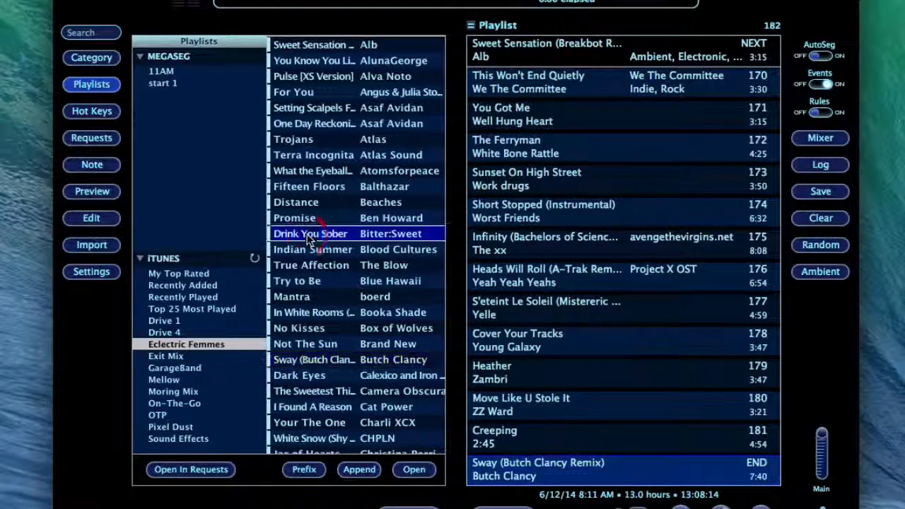
shift+click(307, 297)
drag(309, 297, 457, 333)
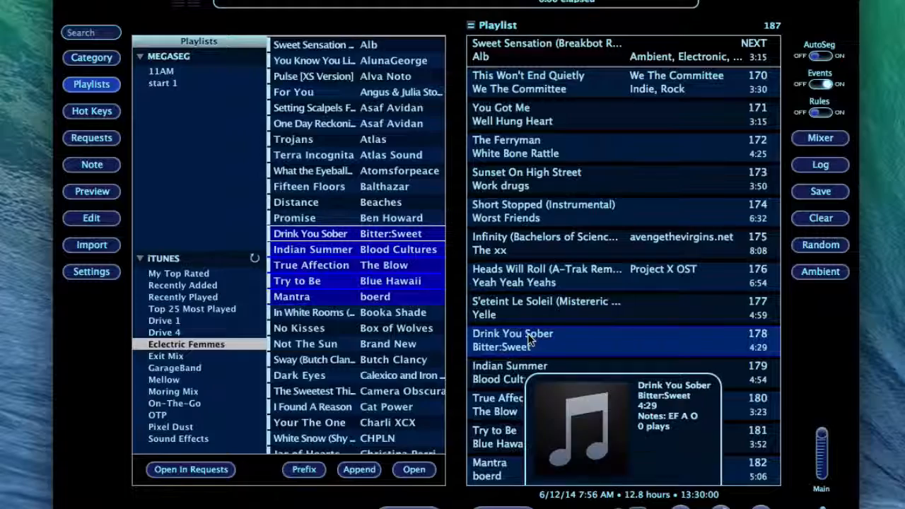
Filter the library to the Alternative category and add "Holiday Road" by Matt Pond PA to the playlist's end.
click(103, 61)
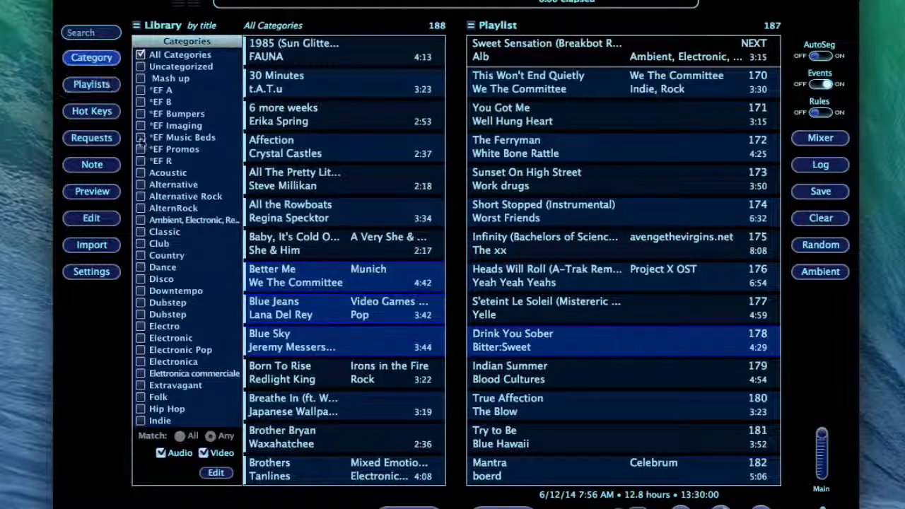
click(152, 182)
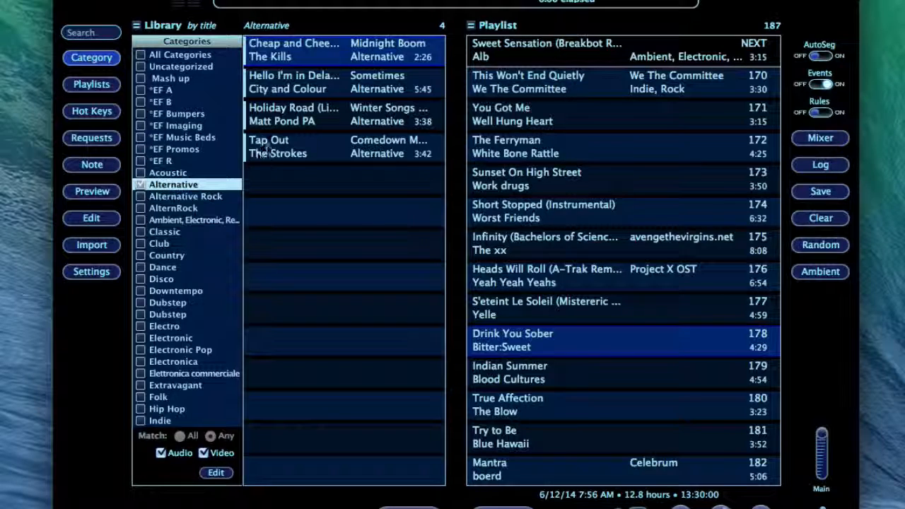
double_click(295, 114)
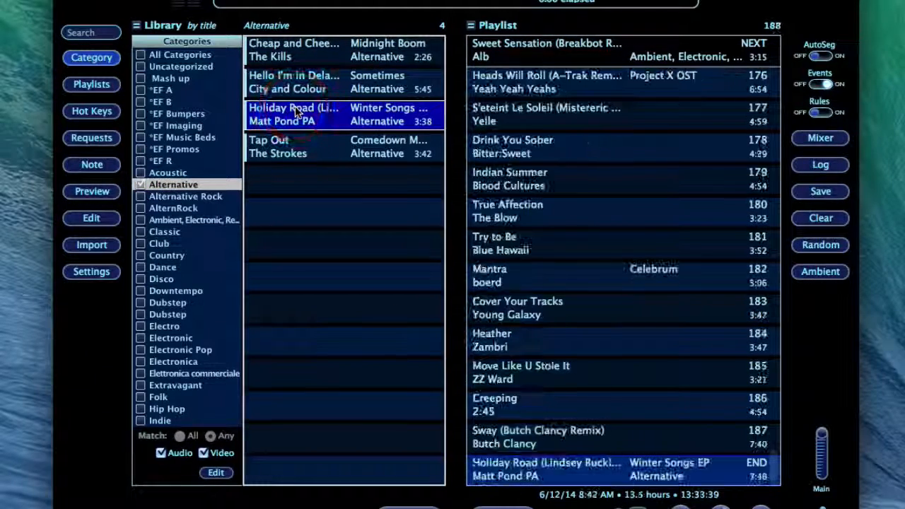
Show all categories again, close the category list, and add "Blue Jeans" by Lana Del Rey to the playlist's end.
click(142, 54)
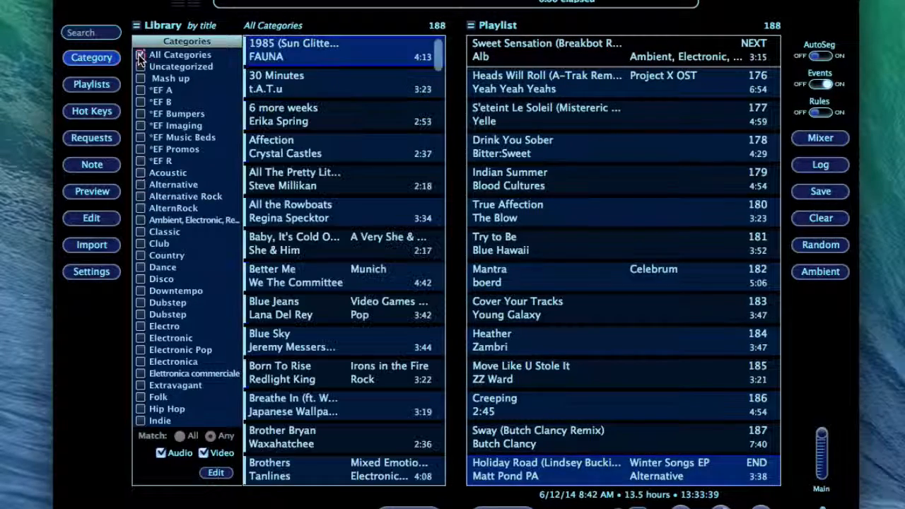
click(166, 44)
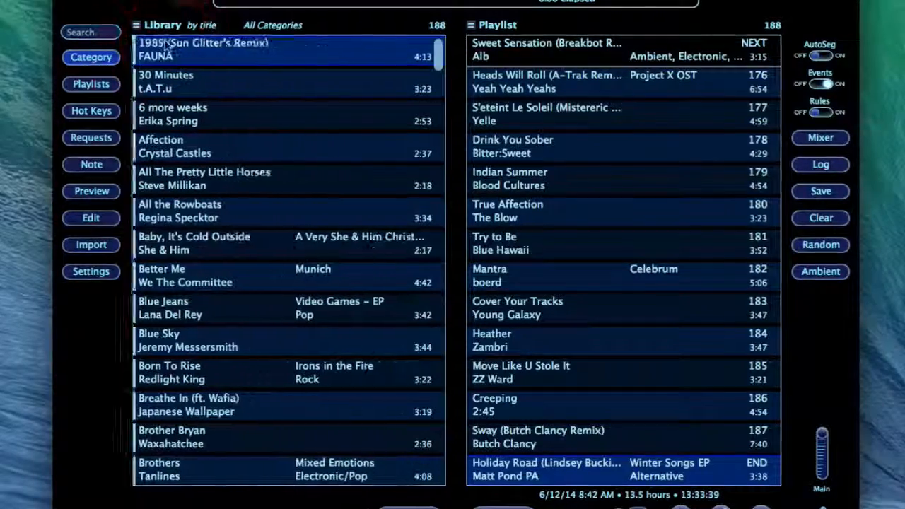
click(203, 311)
double_click(204, 311)
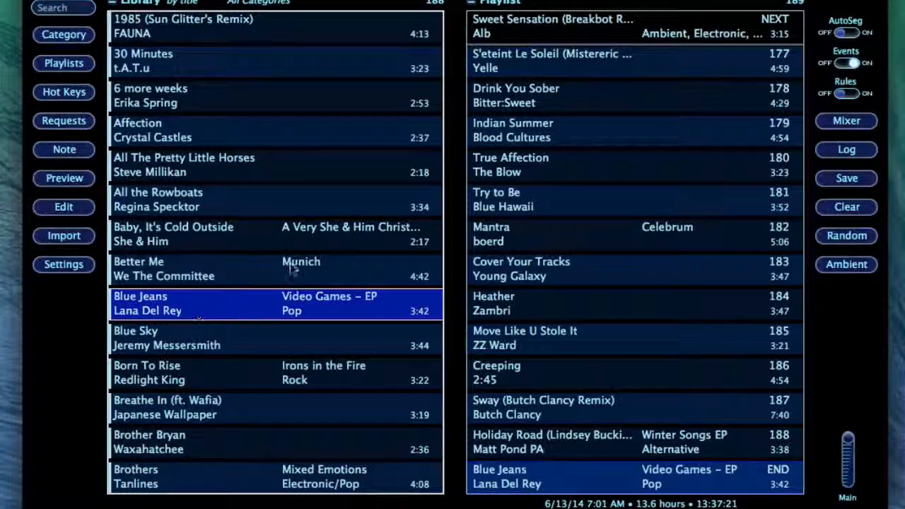
Remove the tracks "Mantra" and "True Affection" from the playlist, then clear the entire playlist.
drag(495, 244, 325, 218)
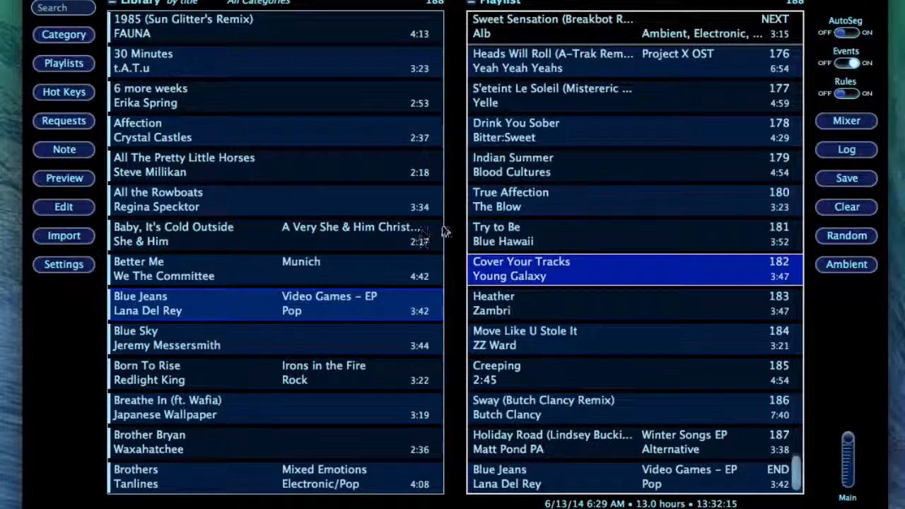
drag(495, 207, 318, 206)
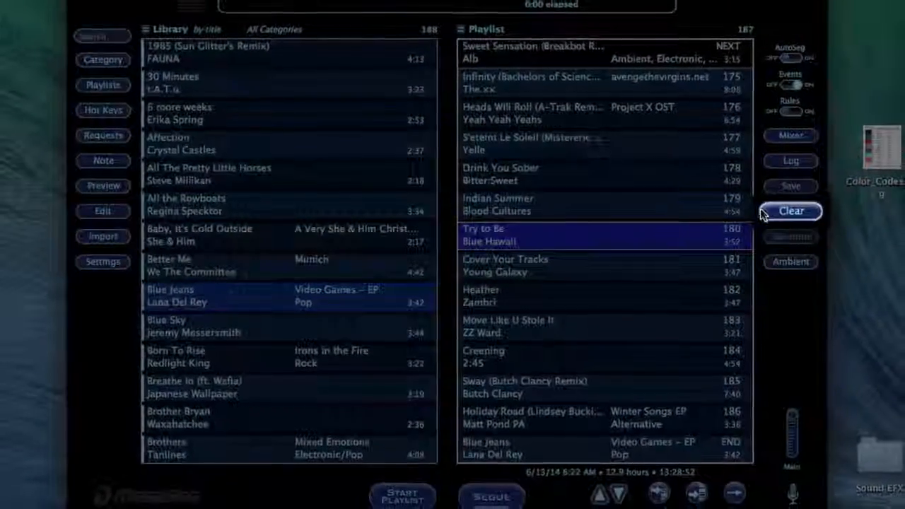
click(761, 215)
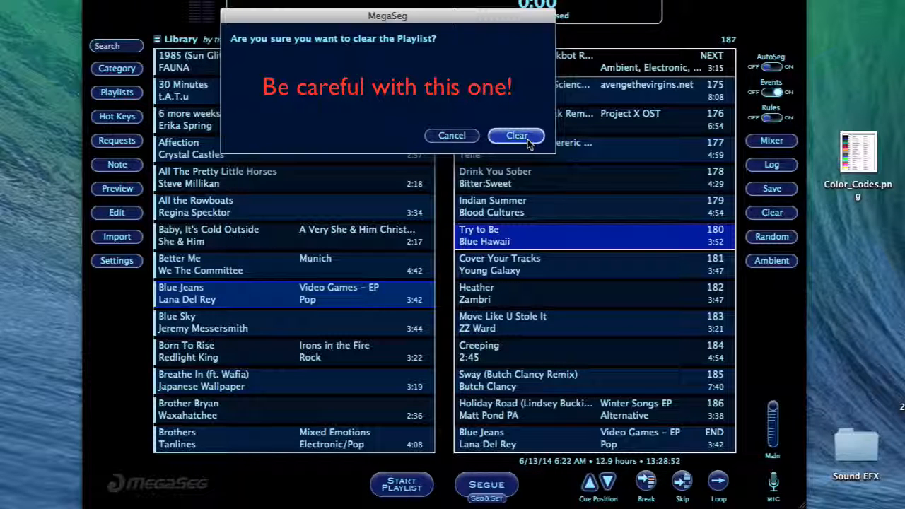
click(527, 139)
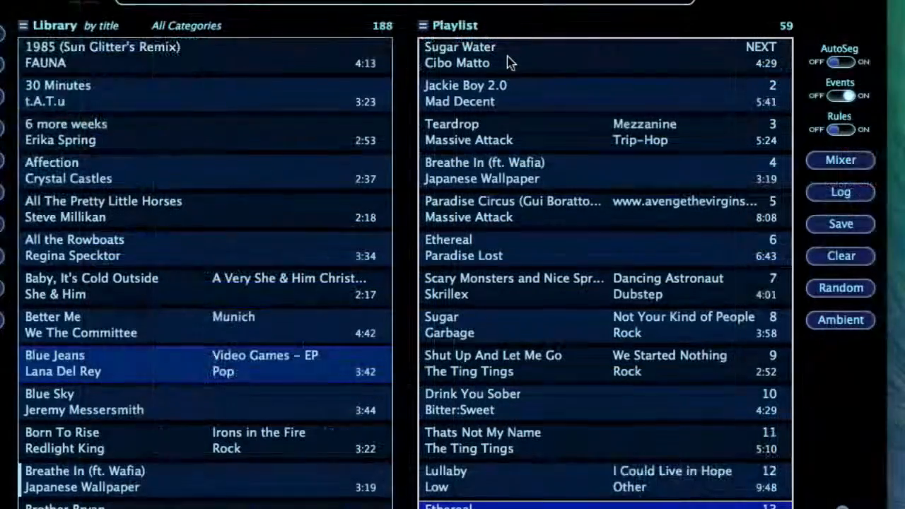
Reorder the playlist by moving "Jackie Boy 2.0" to position 5, Skrillex's "Scary Monsters" track to position 4, and "Drink You Sober" to play next.
mouse_move(508, 58)
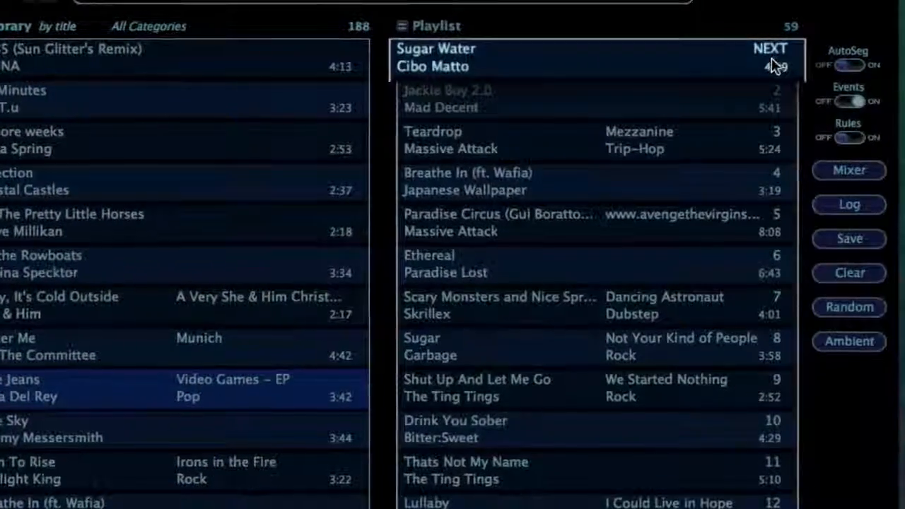
scroll(724, 65, down, 5)
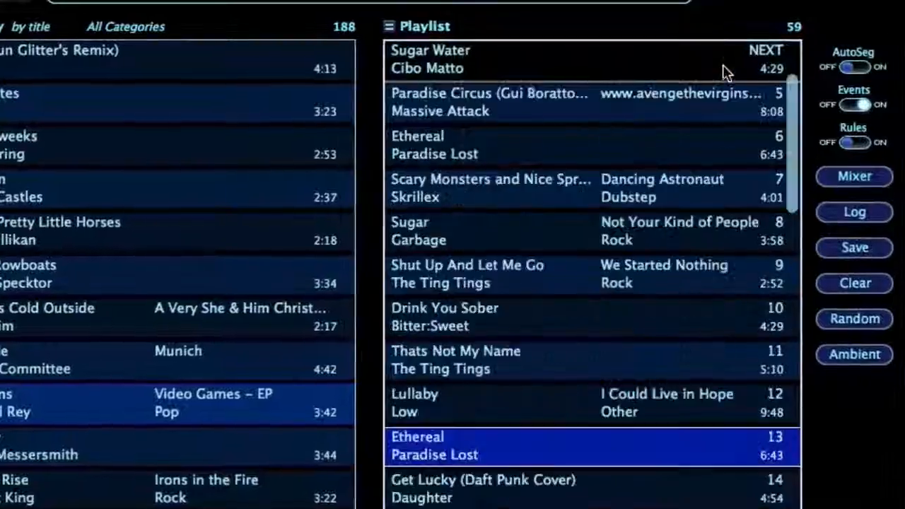
scroll(728, 76, down, 5)
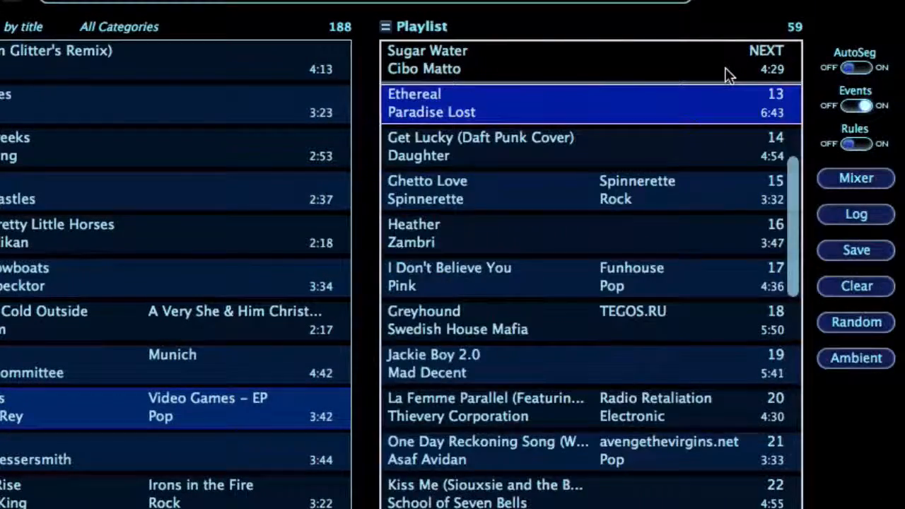
scroll(728, 76, up, 2)
scroll(728, 76, up, 10)
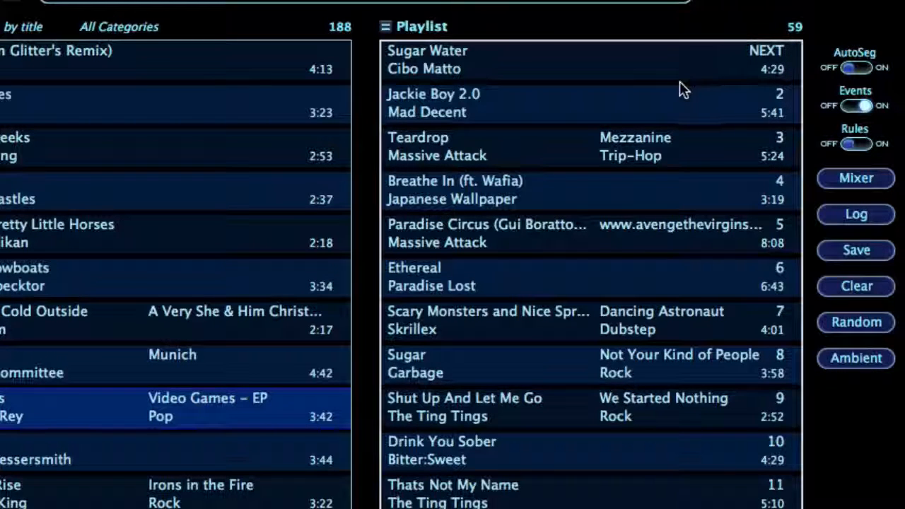
drag(543, 122, 517, 253)
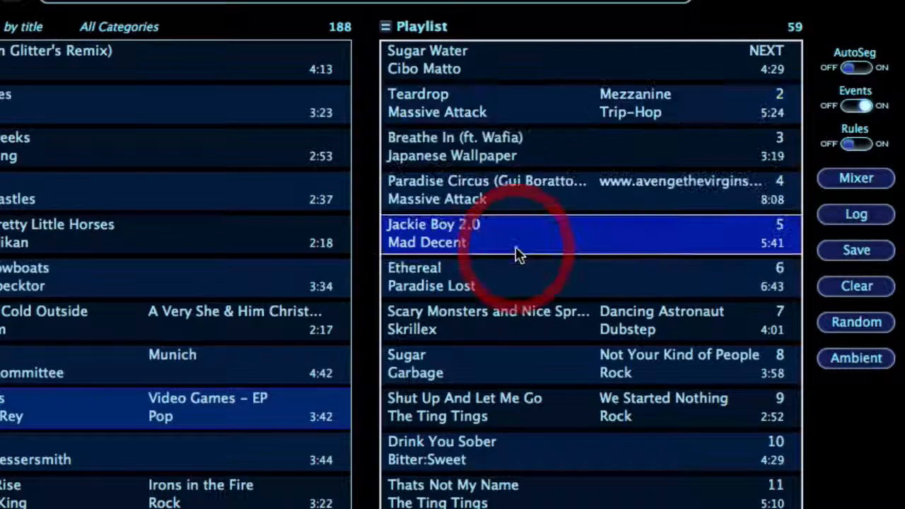
drag(532, 319, 530, 173)
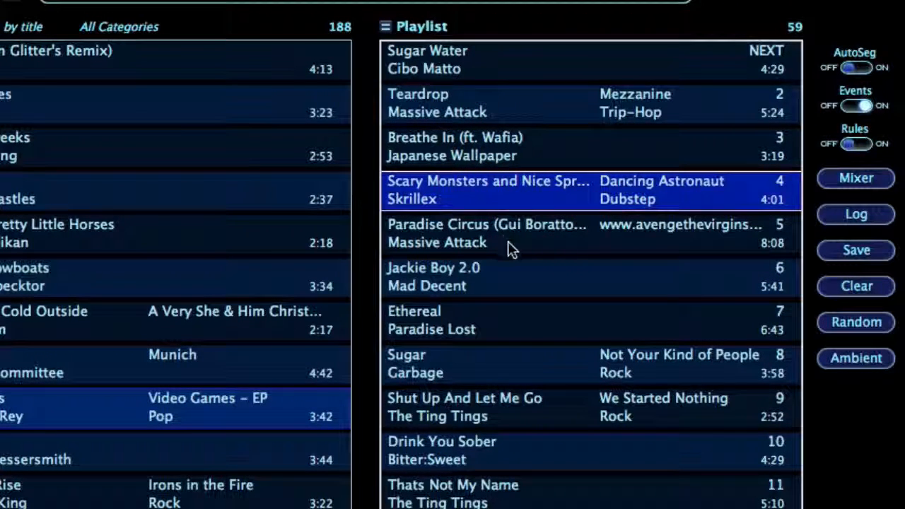
double_click(512, 446)
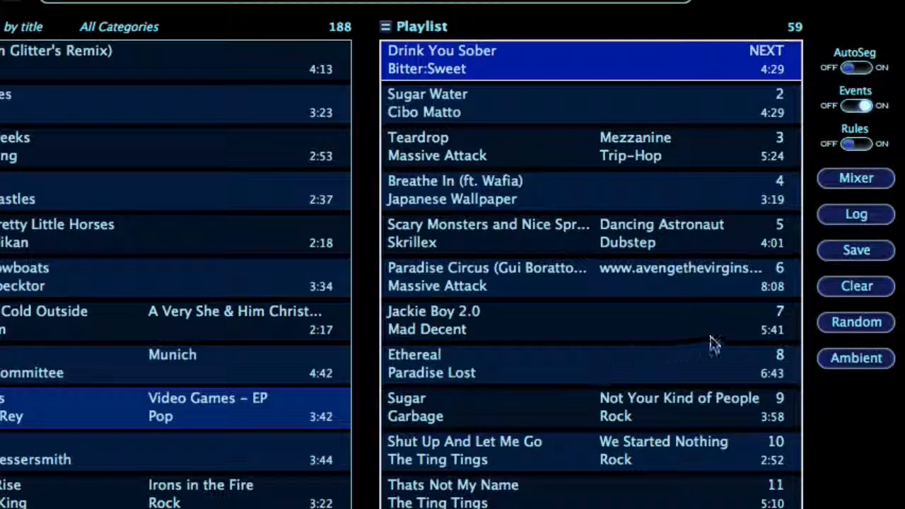
Randomize the playlist order and apply Skip at the track "Fell" by Suturee.
click(891, 329)
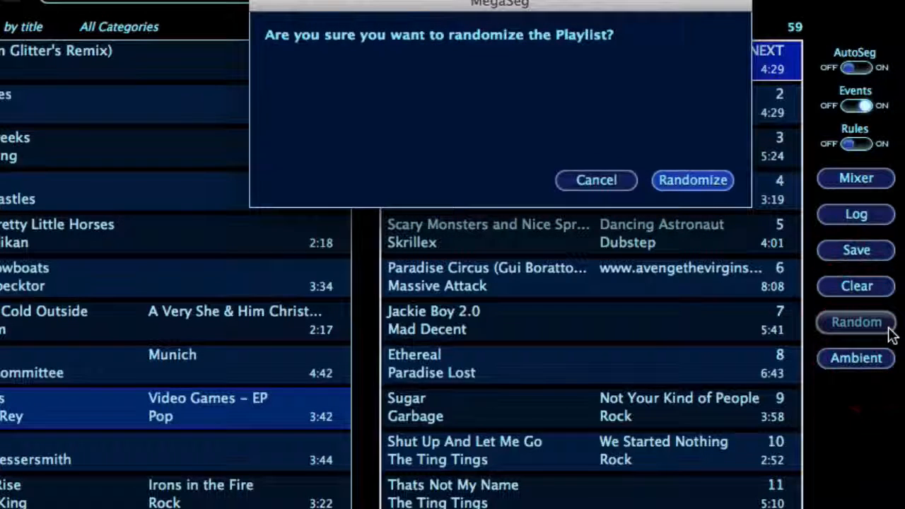
click(686, 185)
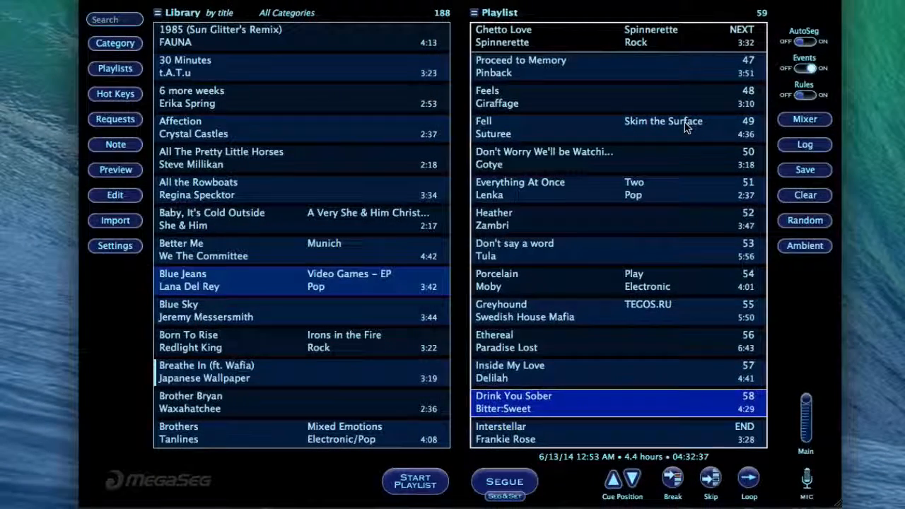
click(685, 124)
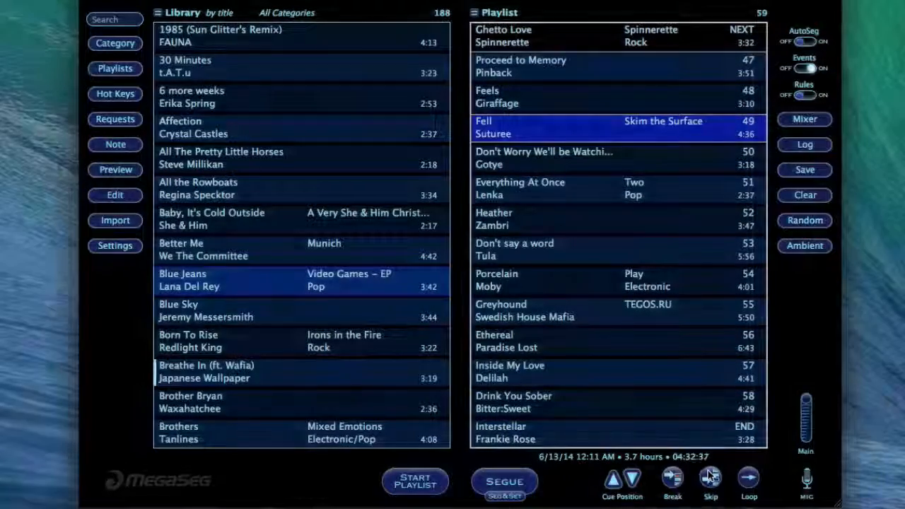
click(711, 477)
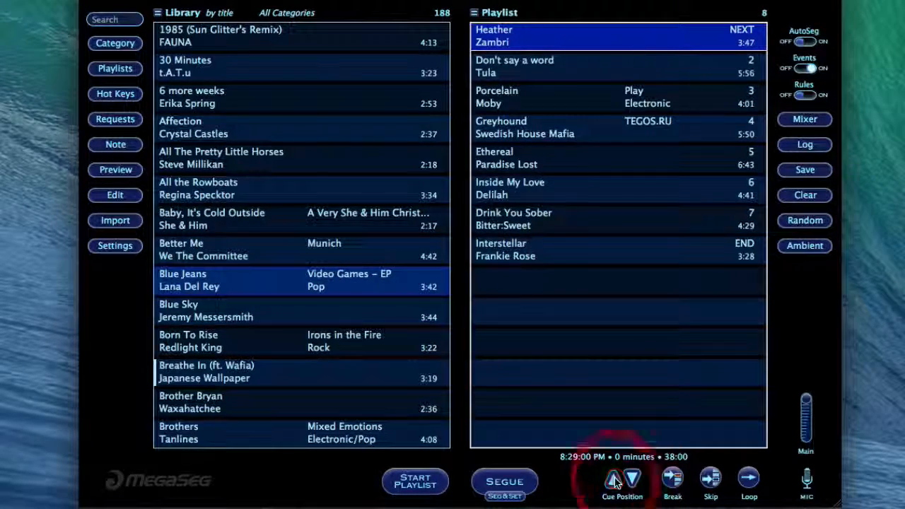
Move the playlist's cue position back four tracks to "Feels", then forward two tracks to Gotye's "Don't Worry We'll be Watching" track.
click(615, 481)
click(615, 481)
click(616, 482)
click(616, 481)
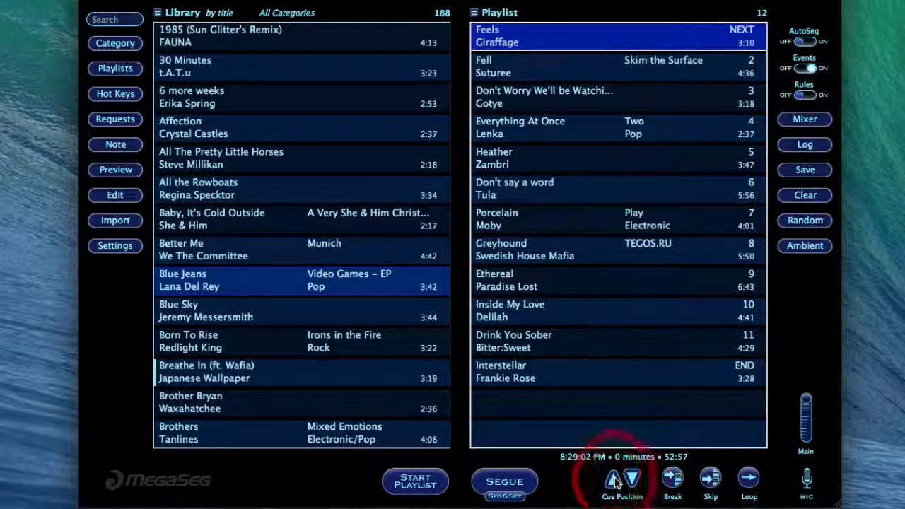
click(633, 480)
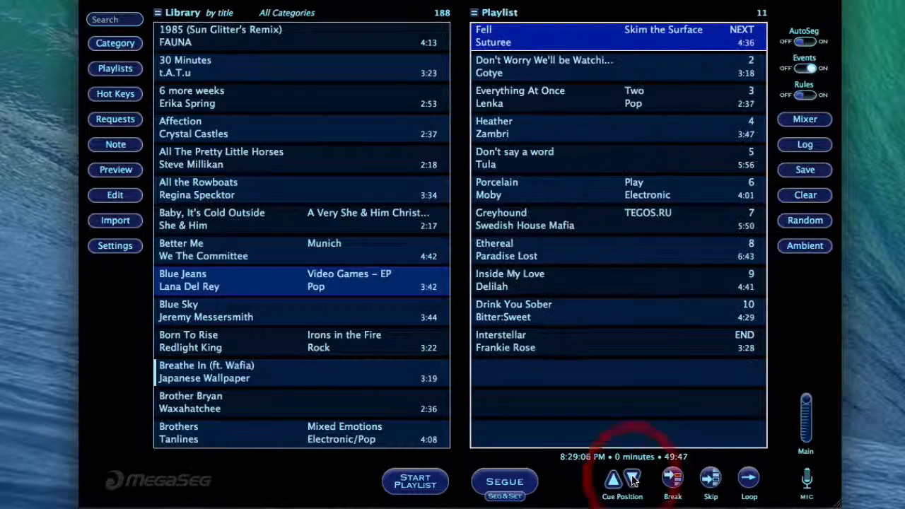
click(632, 480)
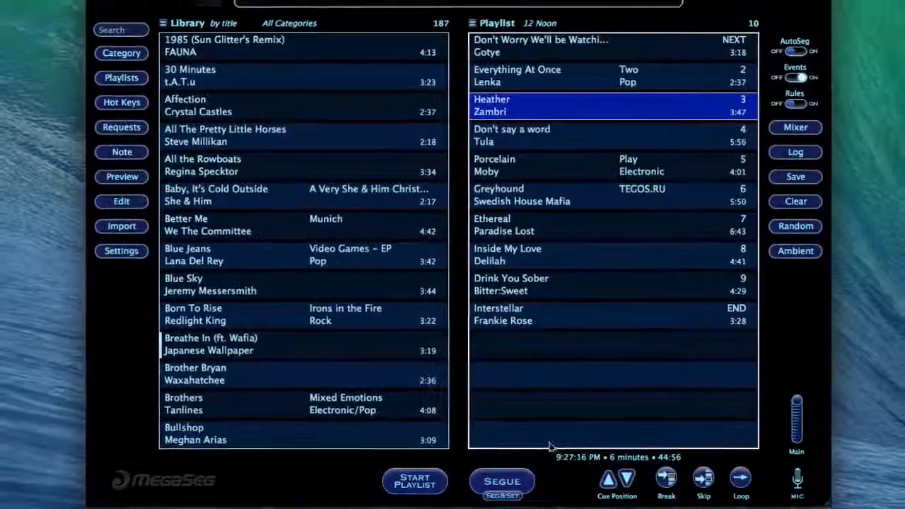
Start the playlist with AutoSeg off, and segue manually to Lenka's "Everything At Once" once the Gotye track ends.
click(427, 480)
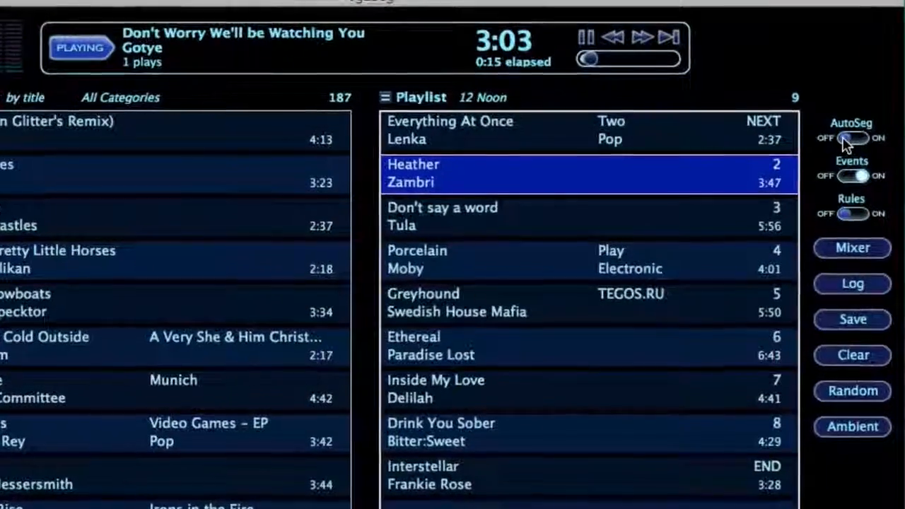
click(827, 127)
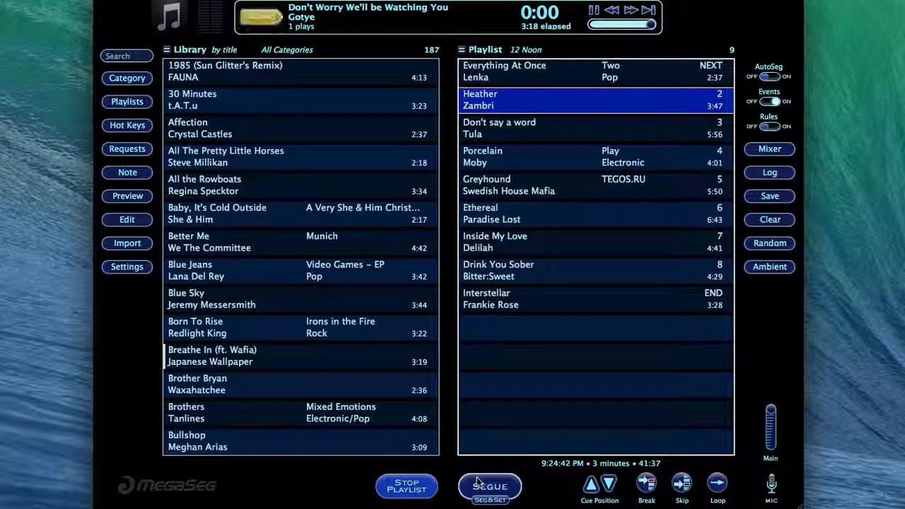
click(478, 484)
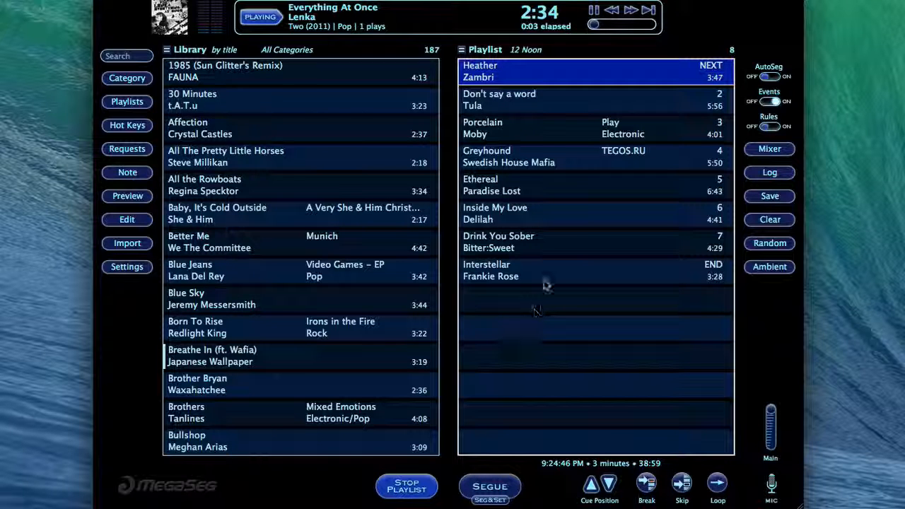
Turn AutoSeg on and fast-forward "Everything At Once" to its last seconds to trigger an automatic segue.
click(769, 78)
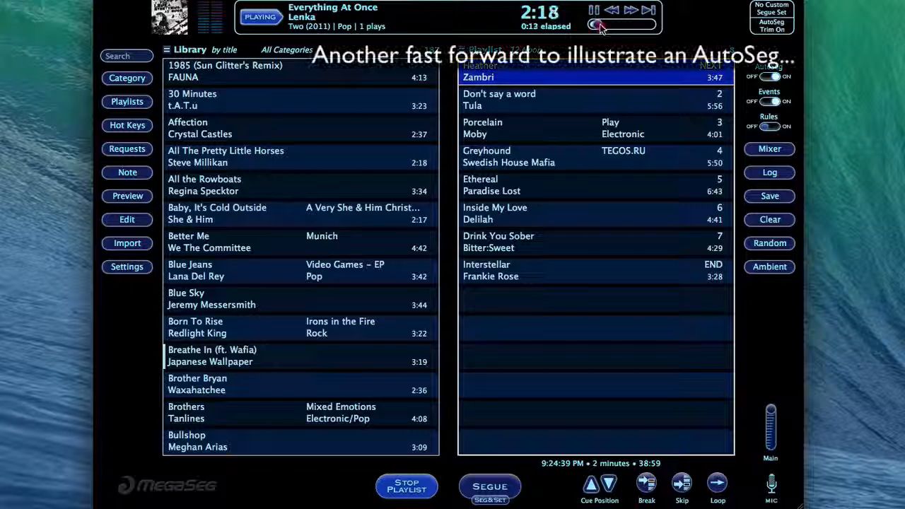
drag(598, 26, 649, 34)
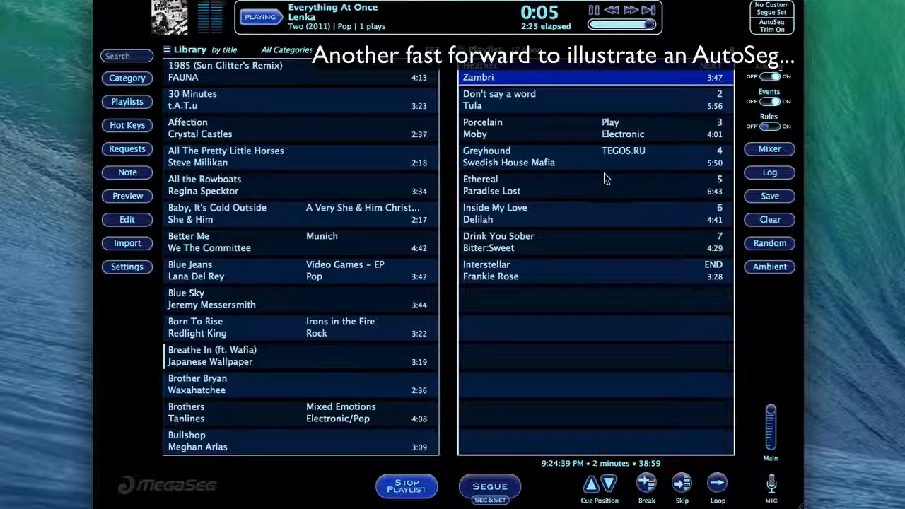
mouse_move(603, 178)
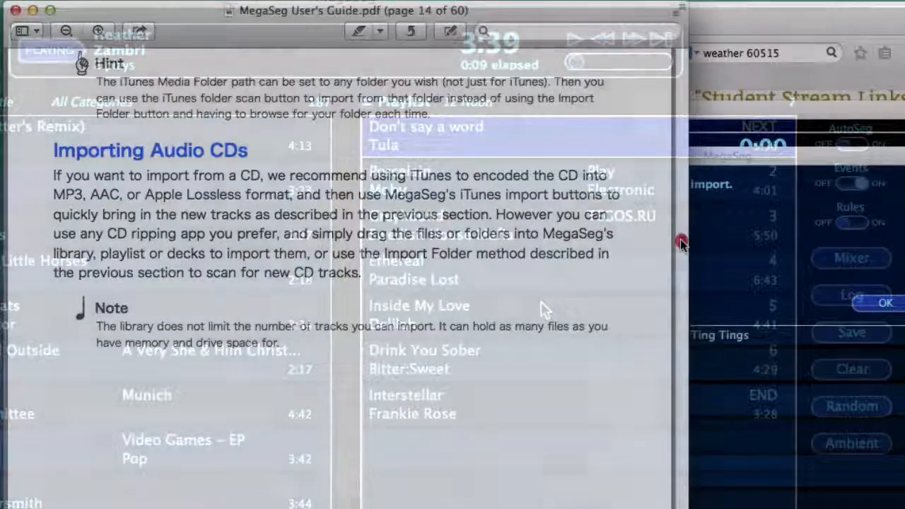
Look up the Edit Info dialog illustration on page 15 of the MegaSeg User's Guide PDF.
drag(680, 243, 680, 247)
drag(680, 246, 683, 255)
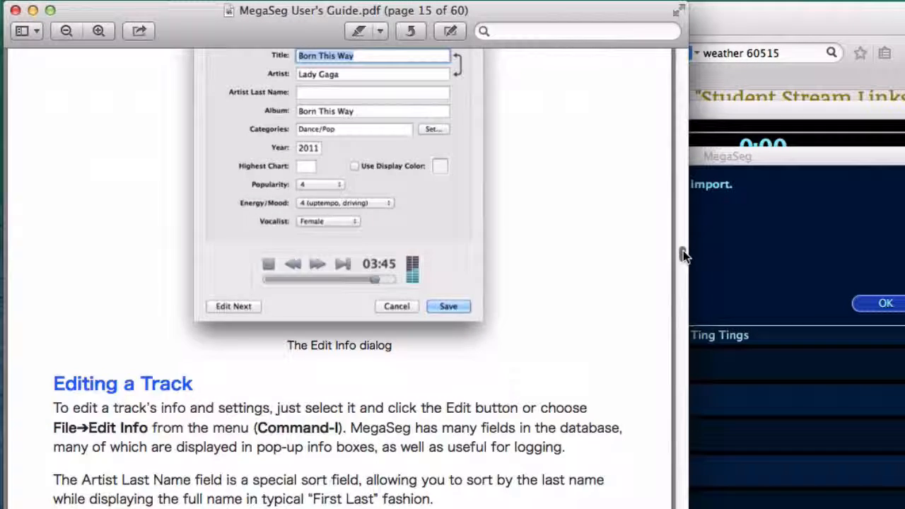
scroll(683, 249, up, 2)
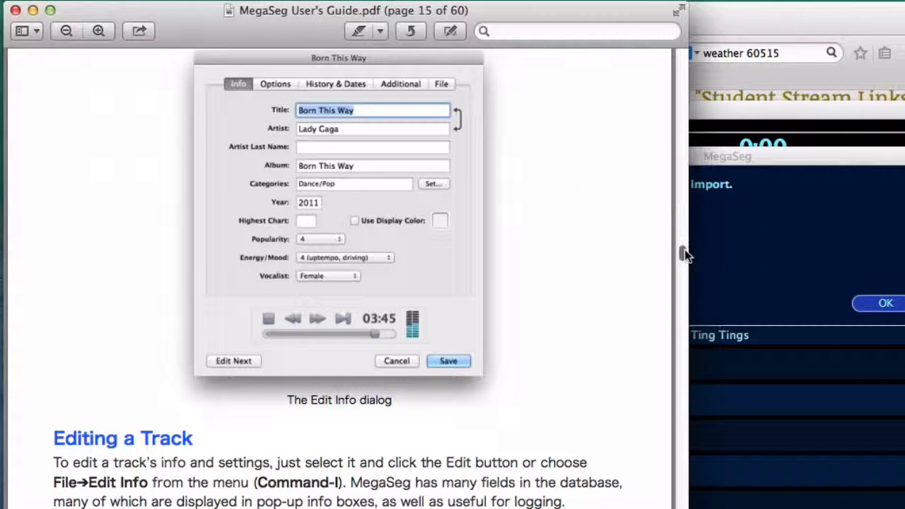
Switch to MegaSeg, dismiss the import message, and open the Options settings of the playlist track "Hang It Up" for editing.
click(792, 377)
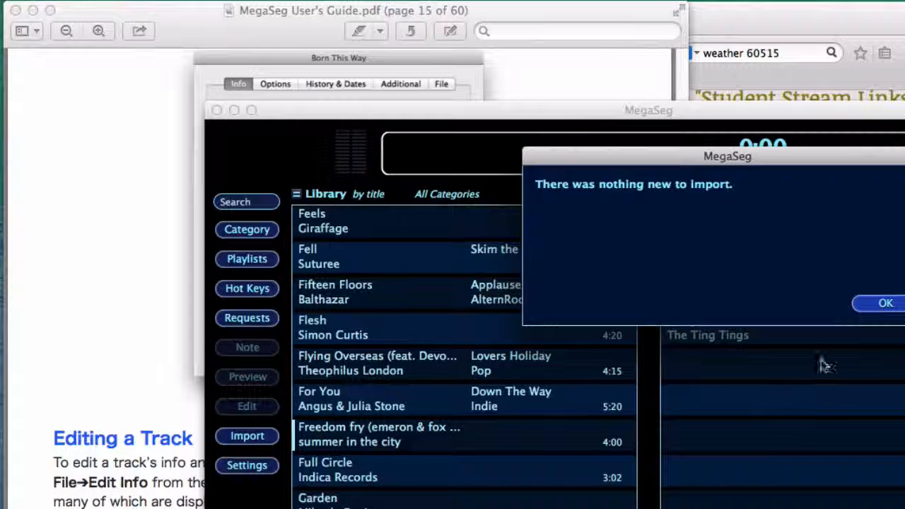
click(880, 304)
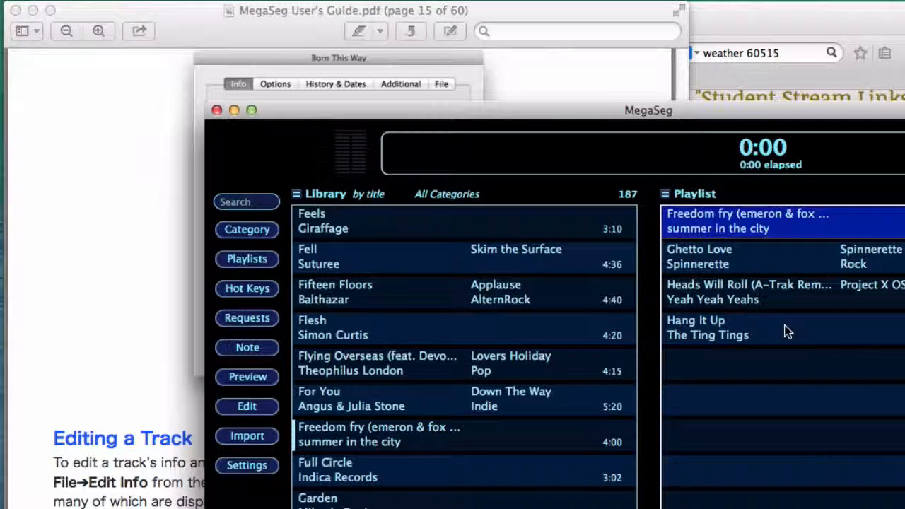
right_click(730, 326)
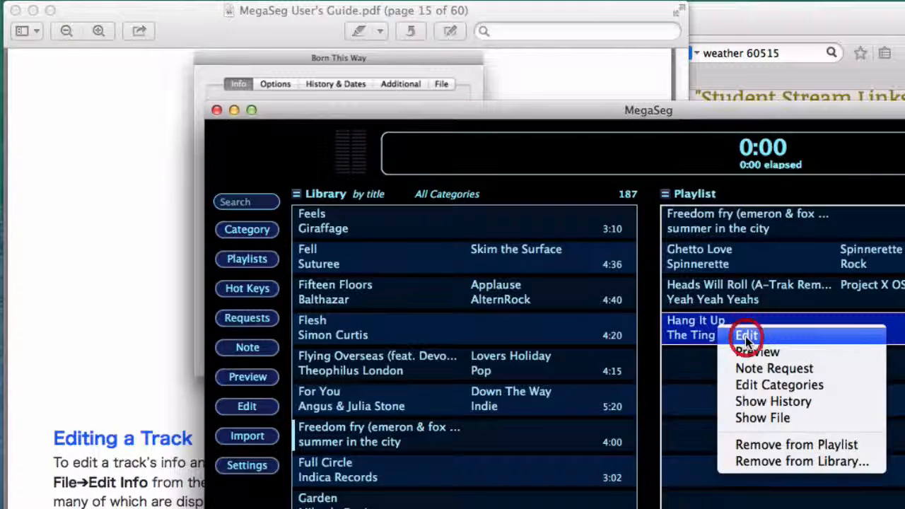
click(747, 337)
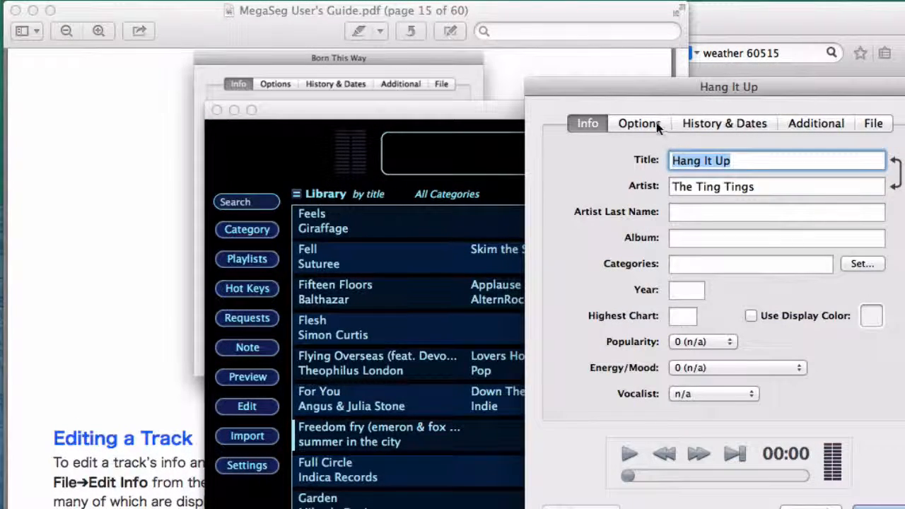
click(656, 124)
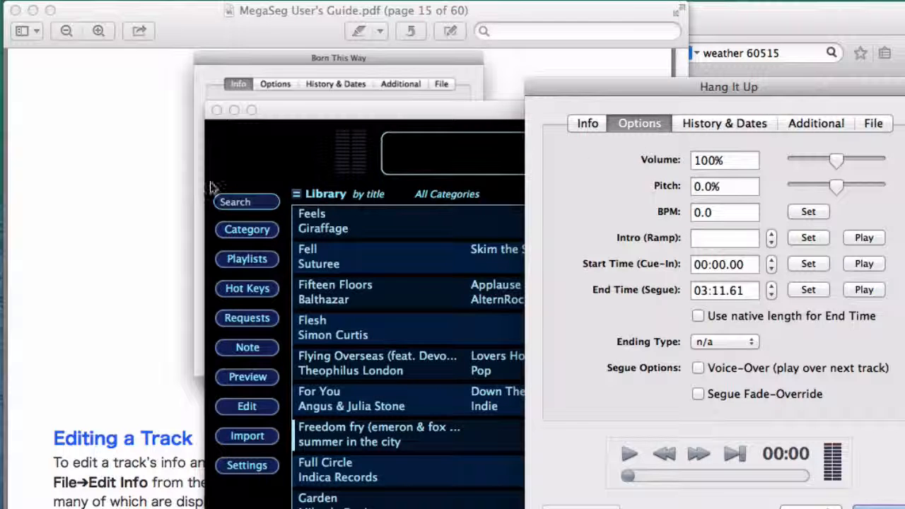
Return to the MegaSeg User's Guide PDF and read the "Editing a Track" section.
click(173, 188)
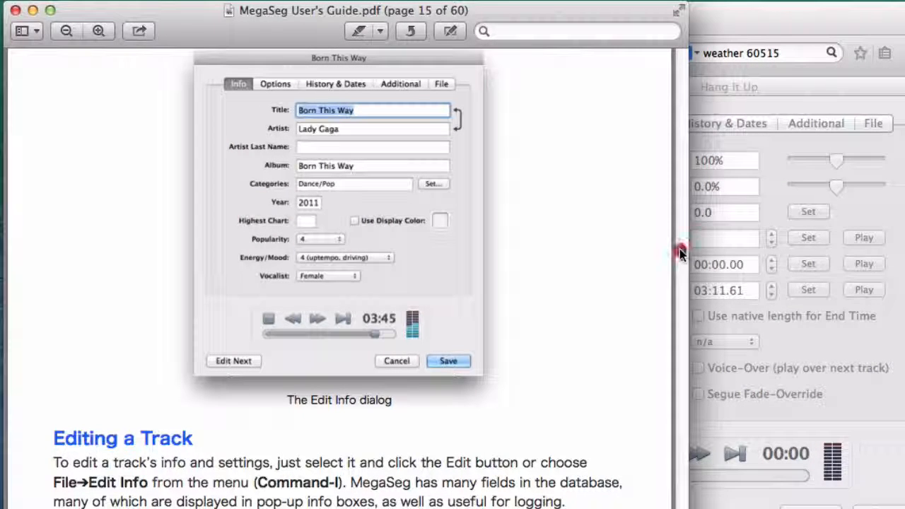
scroll(680, 253, down, 3)
scroll(679, 255, down, 5)
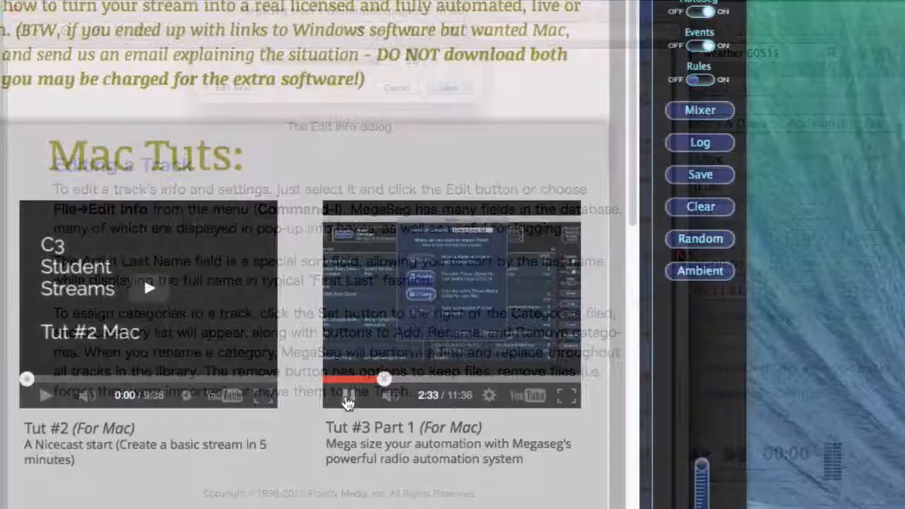
Pause the "Tut #3 Part 1" video, and scan the iTunes Library for new media in MegaSeg, dismissing the result message.
click(347, 402)
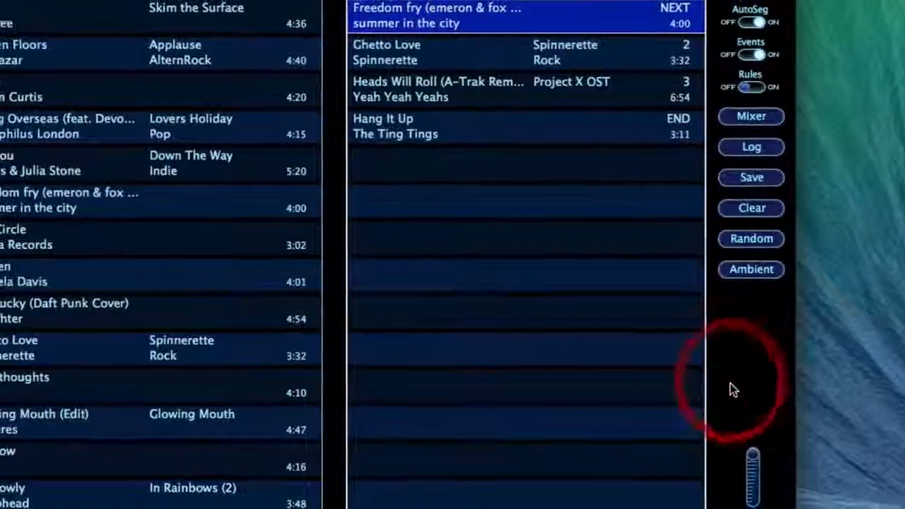
click(44, 239)
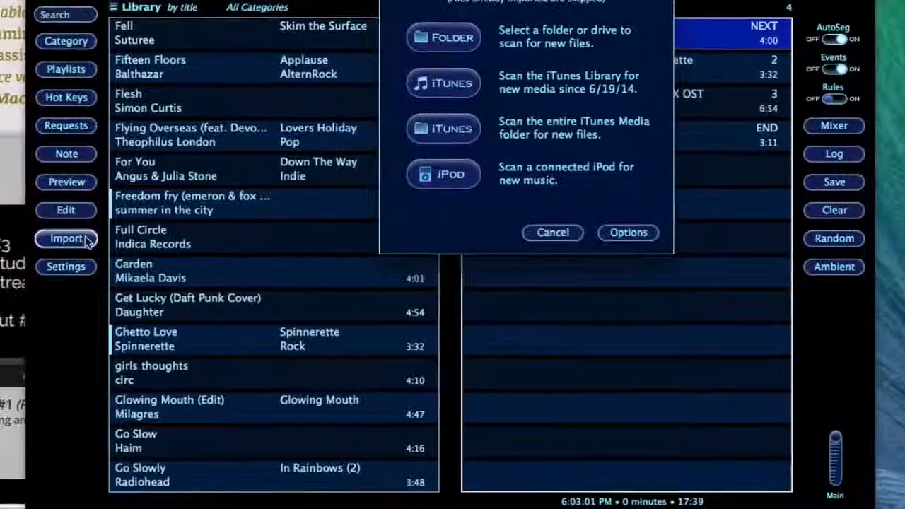
click(444, 83)
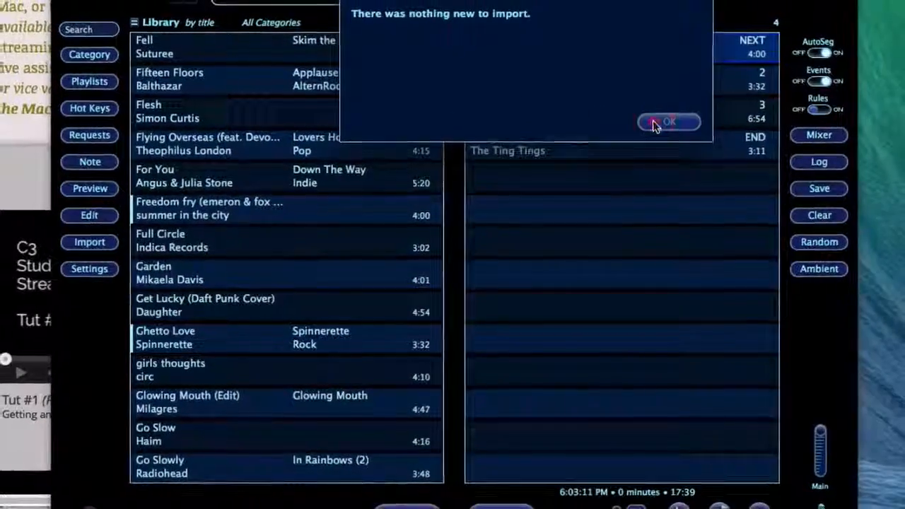
click(661, 117)
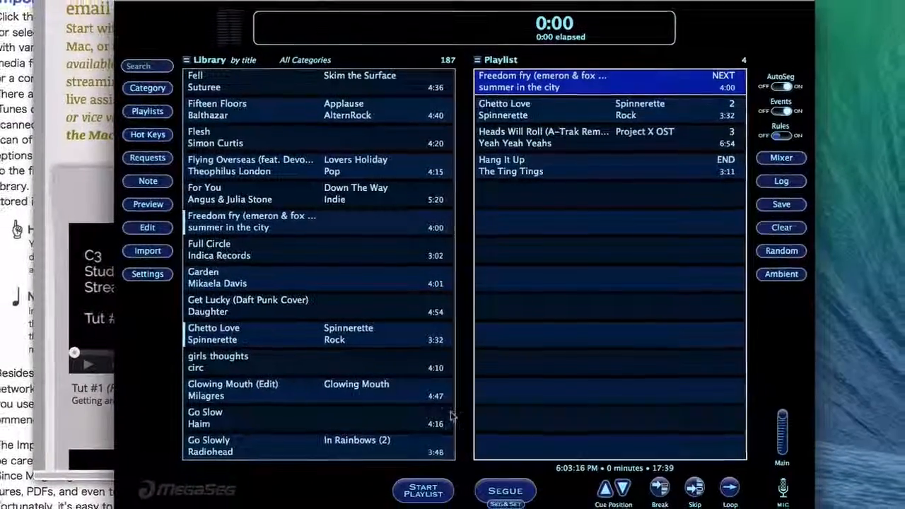
Start the playlist at "Freedom fry (emeron & fox remix)", and turn the microphone on and back off over the playing track.
click(428, 483)
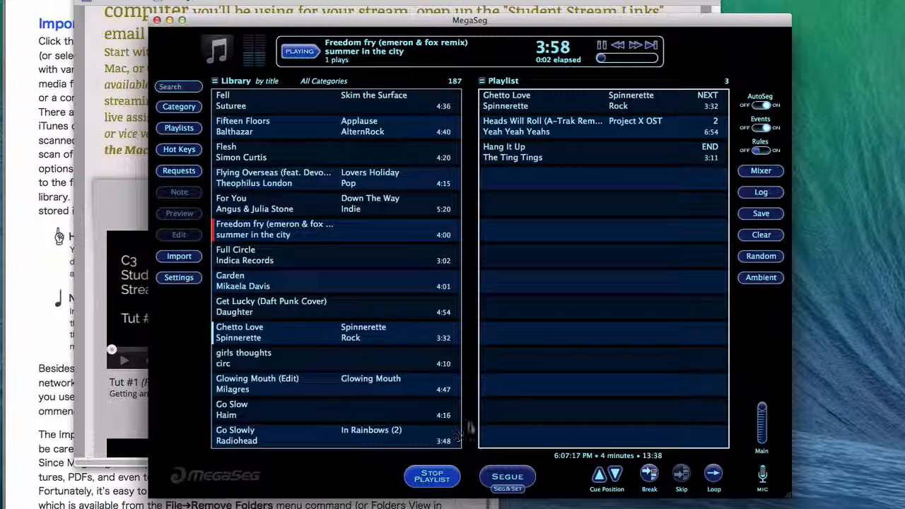
click(762, 474)
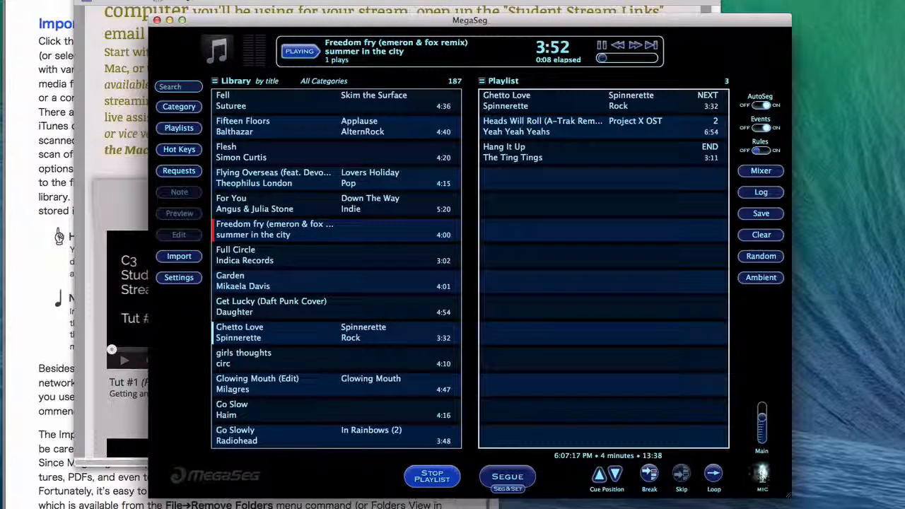
click(763, 472)
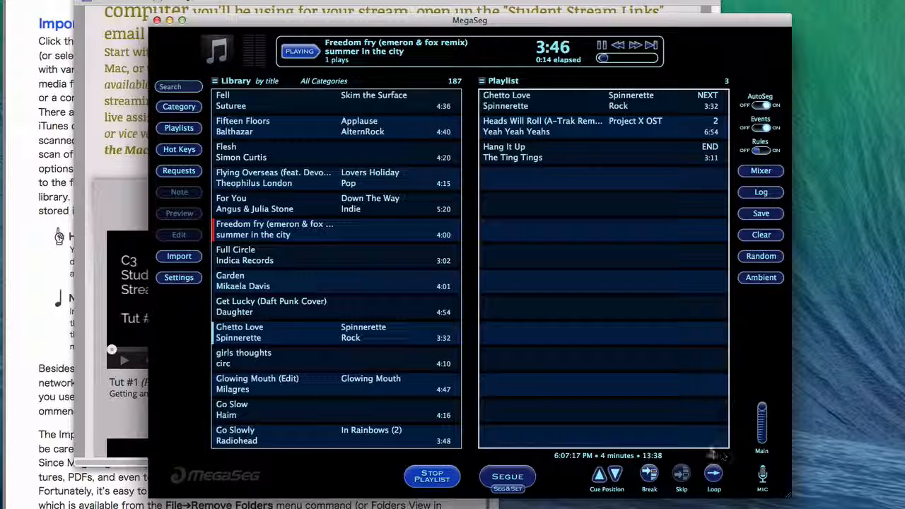